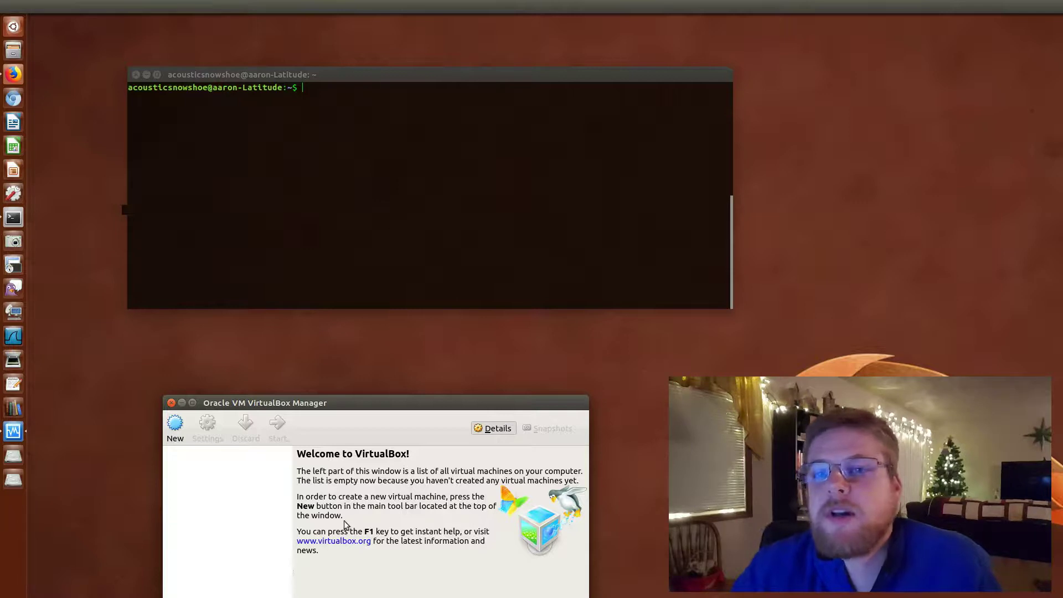
# - Move the terminal and VirtualBox Manager windows up toward the desktop's upper-left corner
pyautogui.moveTo(443, 74); pyautogui.dragTo(358, 38)
pyautogui.moveTo(400, 405); pyautogui.dragTo(334, 334)
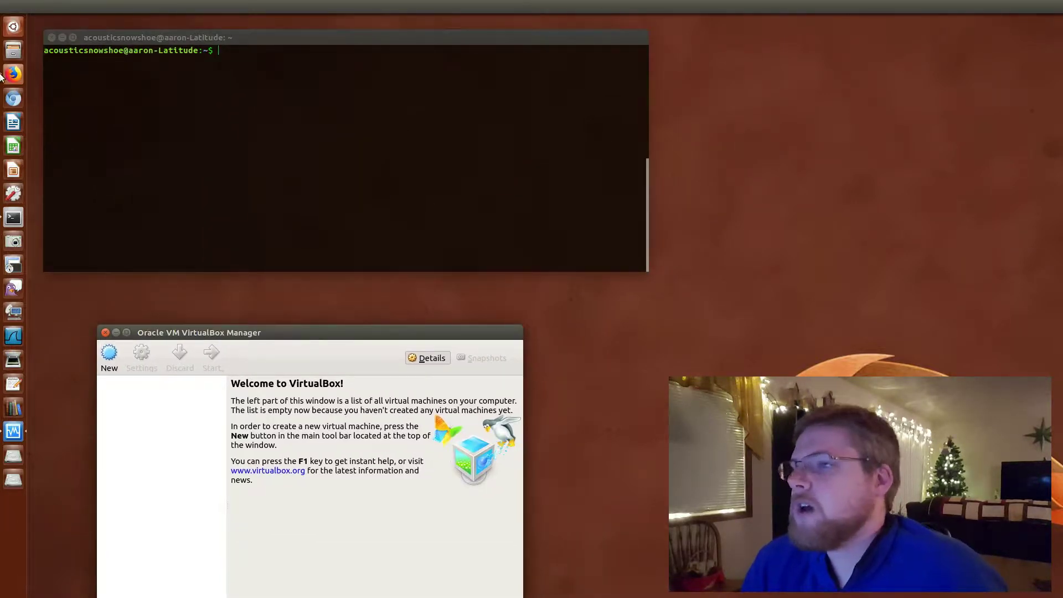
# - Look up virtualbox in Ubuntu Software, view the VirtualBox package page, and close the software centre
pyautogui.press('super')
pyautogui.write('soft')
pyautogui.press('Return')
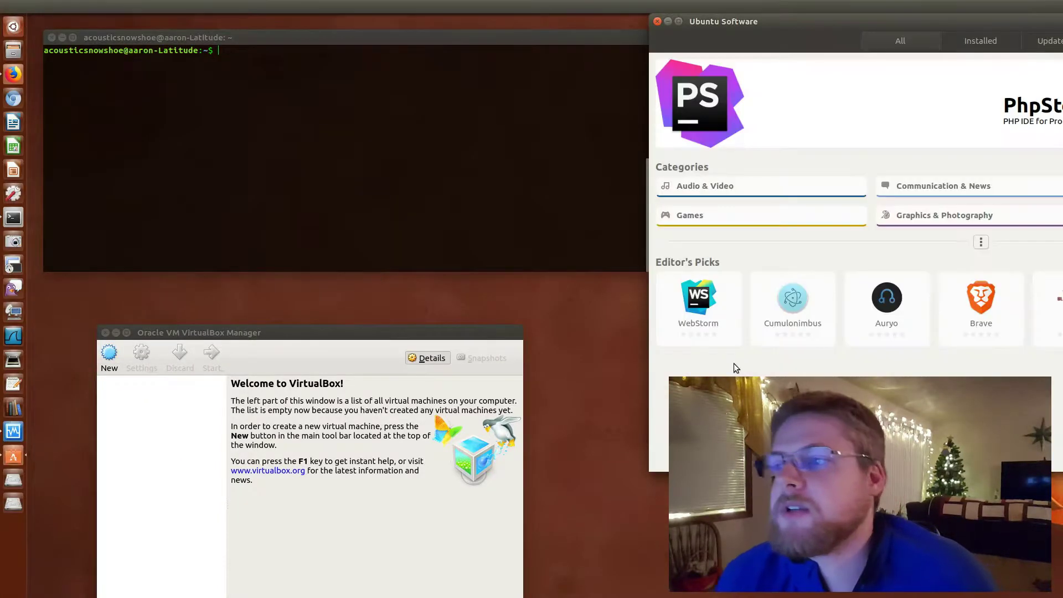
pyautogui.hotkey('ctrl', 'f')
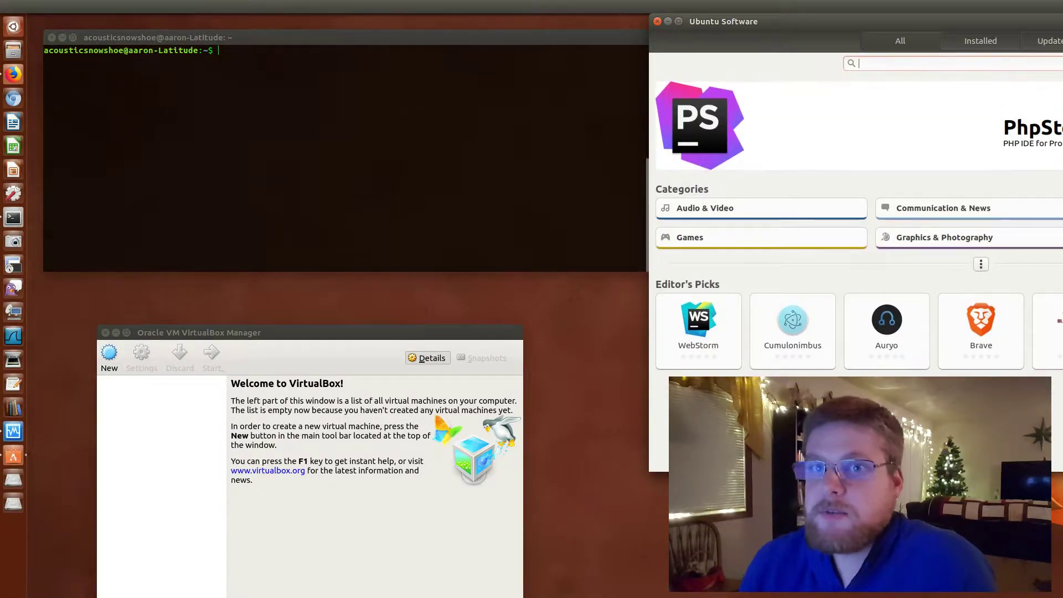
pyautogui.write('virtua')
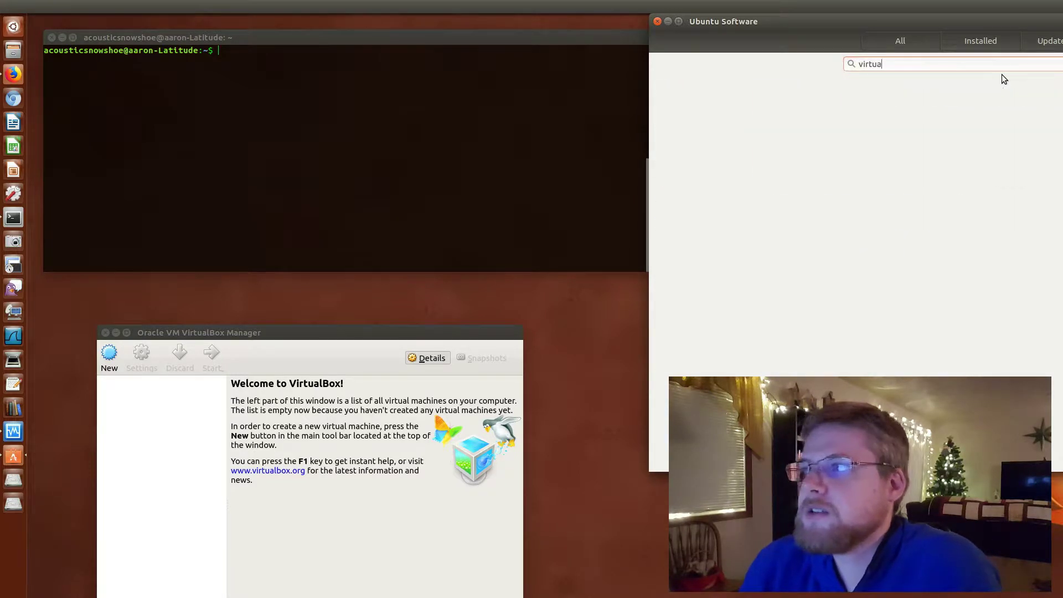
pyautogui.write('lbox')
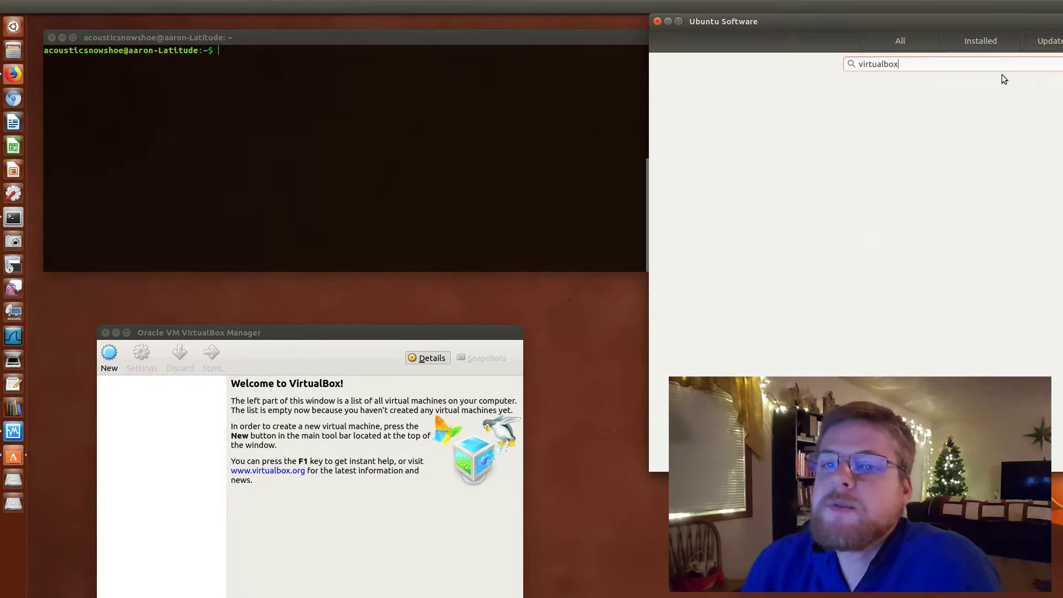
pyautogui.click(994, 102)
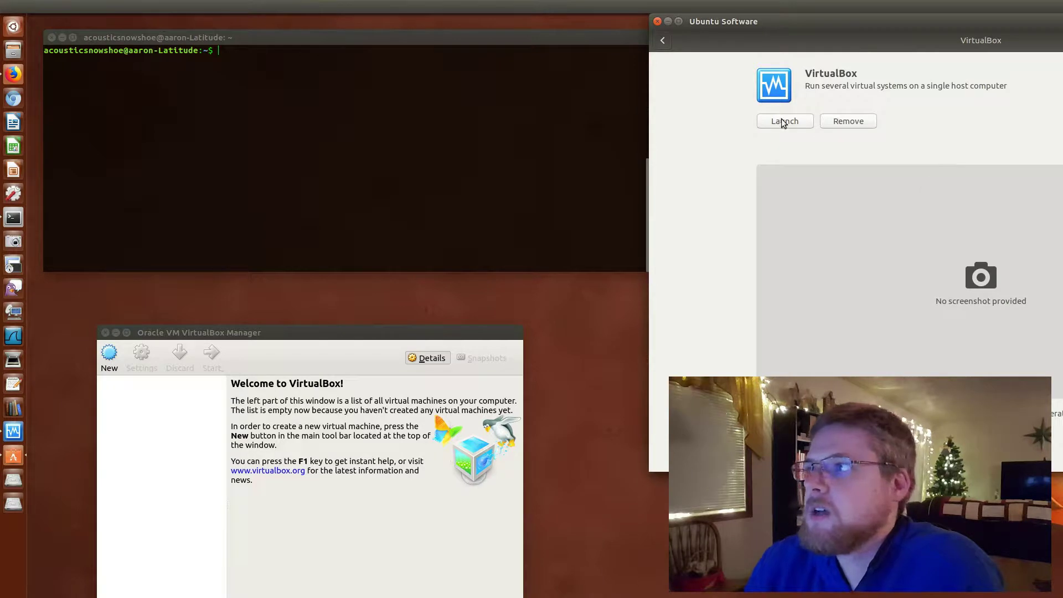
pyautogui.click(658, 21)
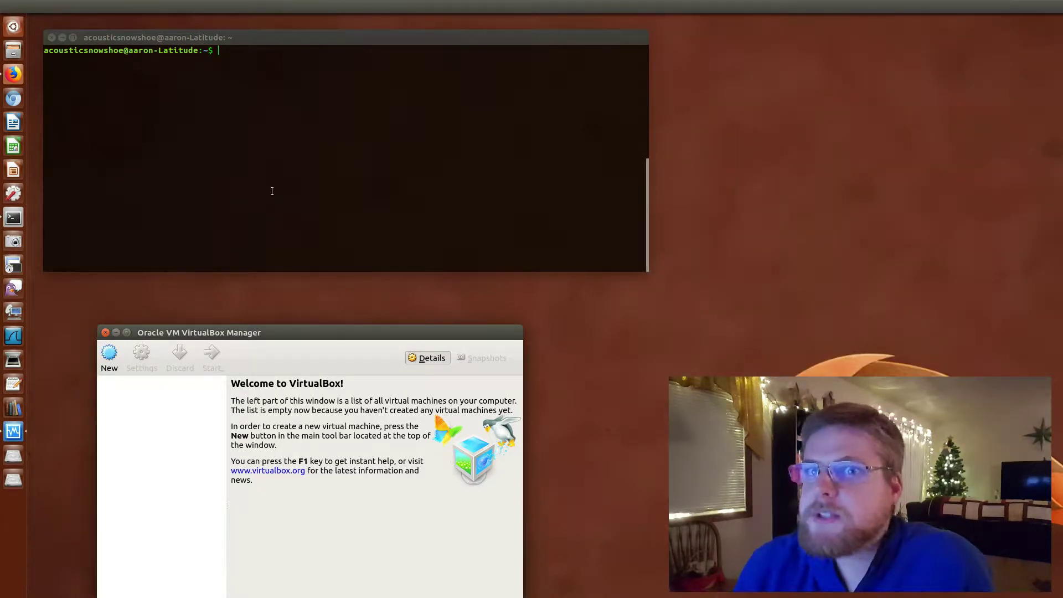
# - Switch to Firefox to view the Ubuntu Server download page, and minimise the browser
pyautogui.click(13, 74)
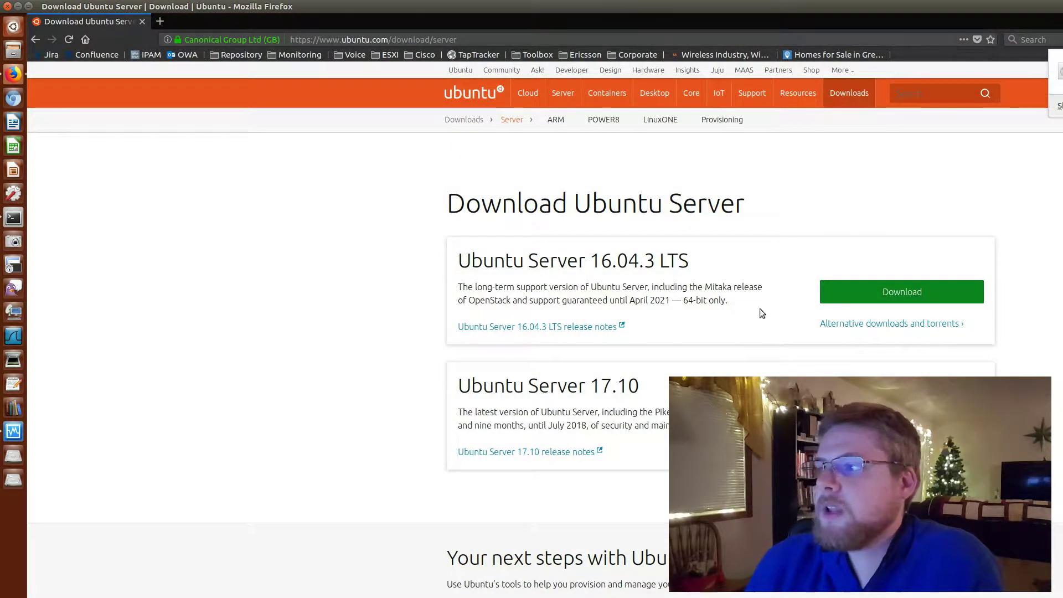
pyautogui.click(18, 7)
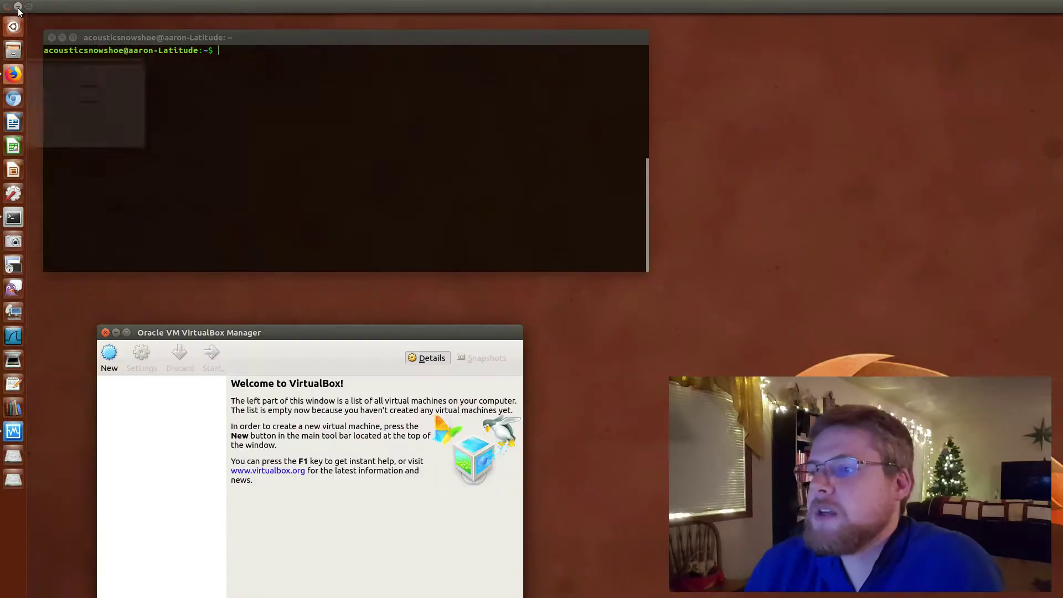
# - Start creating a virtual machine named ipam with type Linux and version Ubuntu (64-bit)
pyautogui.click(109, 354)
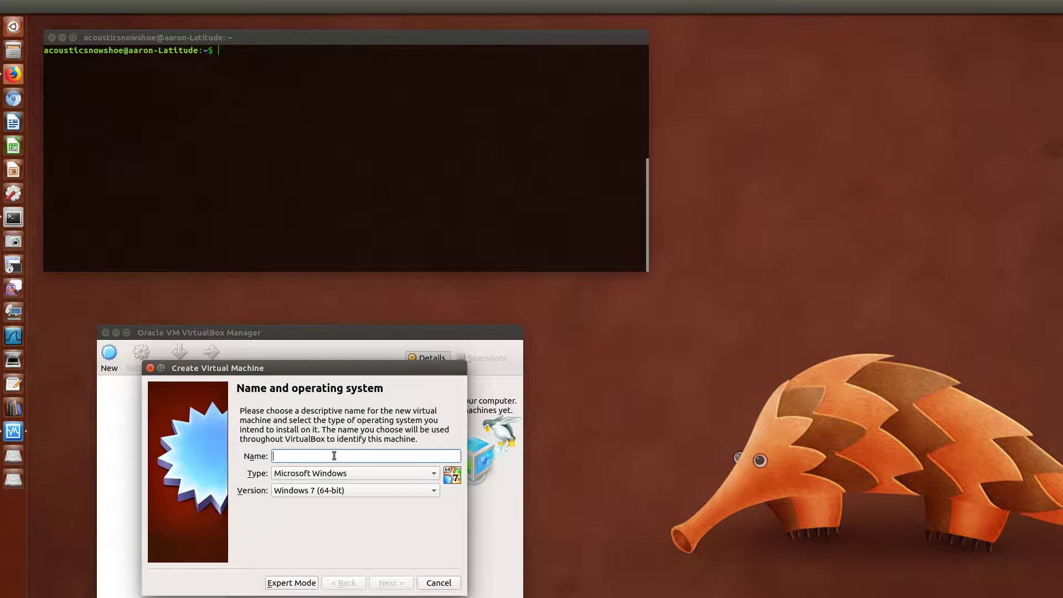
pyautogui.write('ipam')
pyautogui.click(321, 473)
pyautogui.click(320, 486)
pyautogui.click(320, 487)
pyautogui.click(320, 487)
pyautogui.click(382, 581)
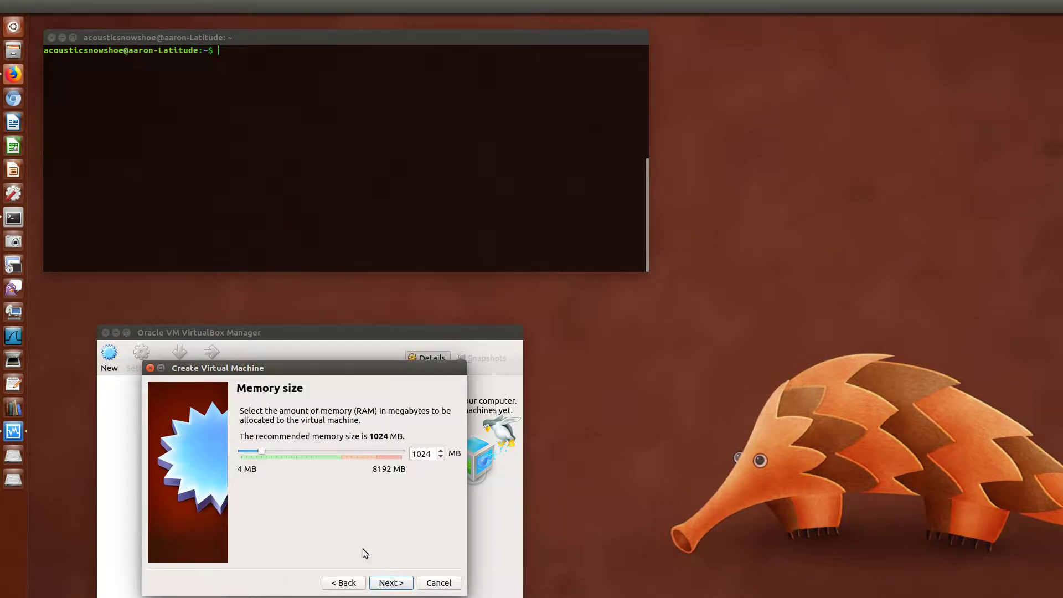
# - Accept 1024 MB of memory and create a dynamically allocated 10.00 GB virtual hard disk named ipam
pyautogui.click(402, 586)
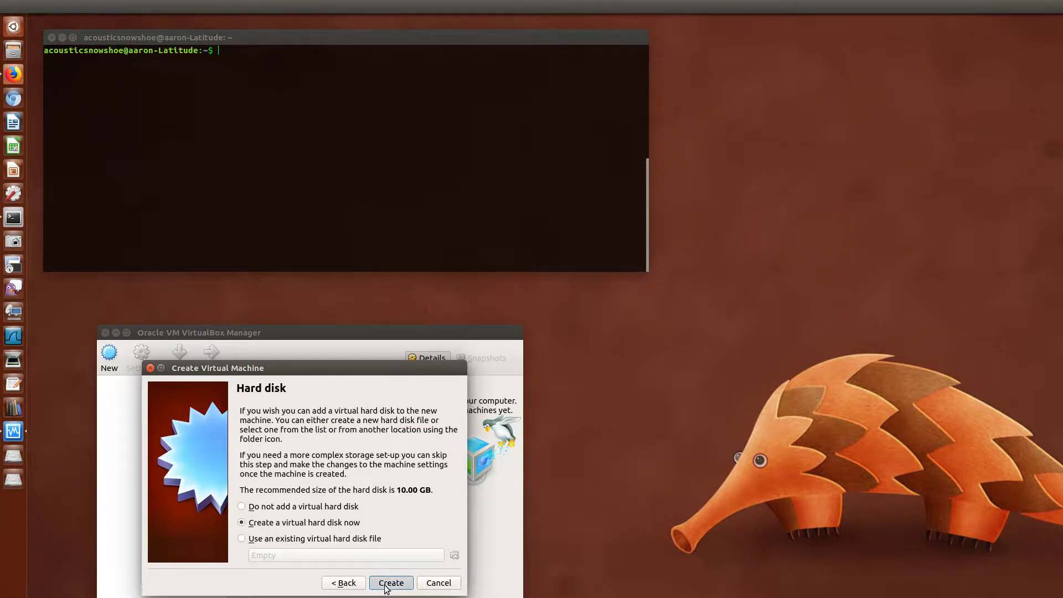
pyautogui.click(387, 587)
pyautogui.click(412, 591)
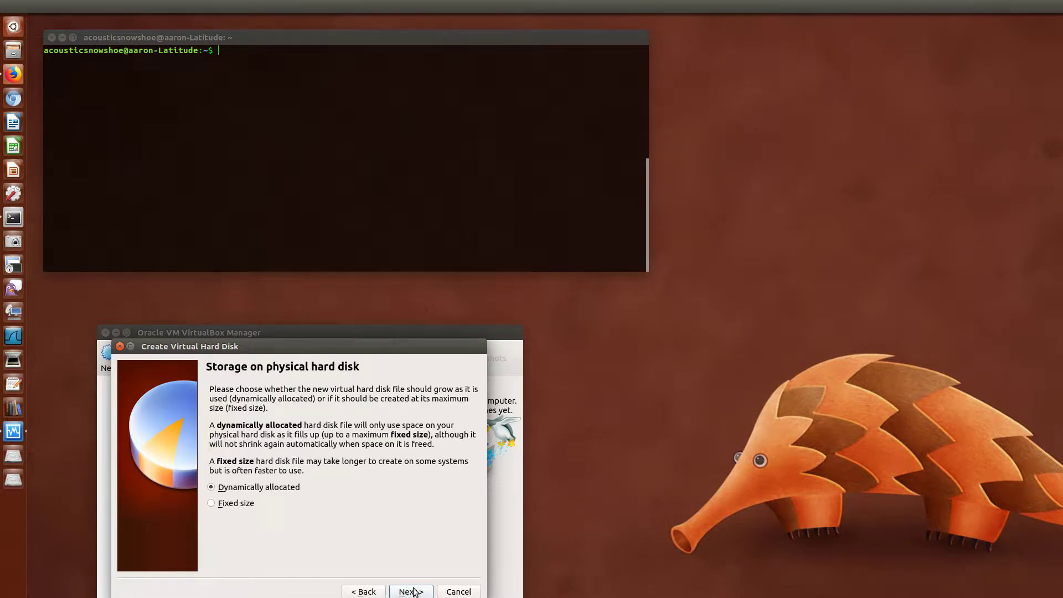
pyautogui.click(412, 591)
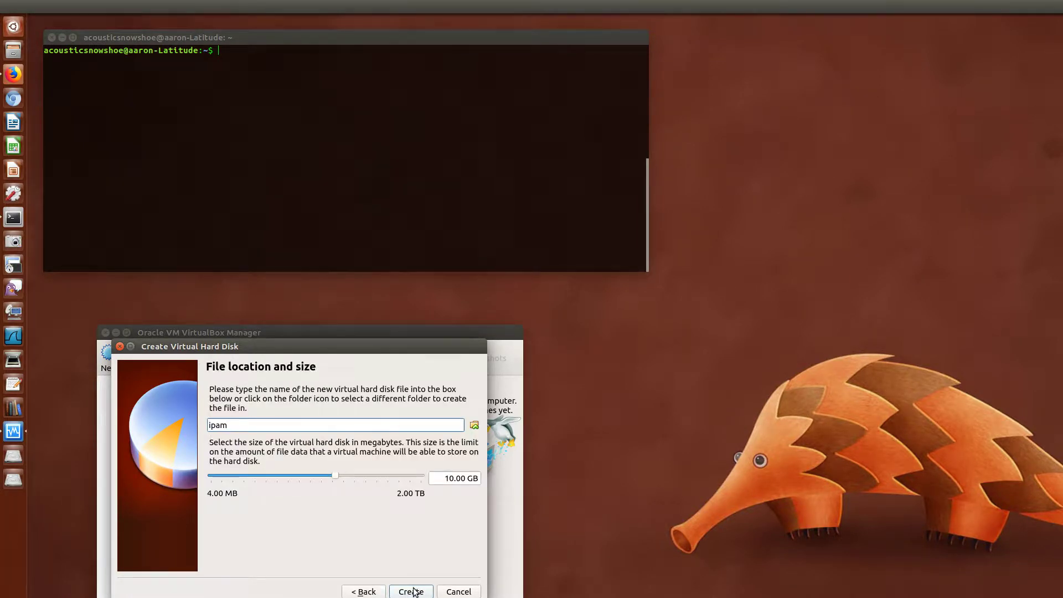
pyautogui.click(413, 591)
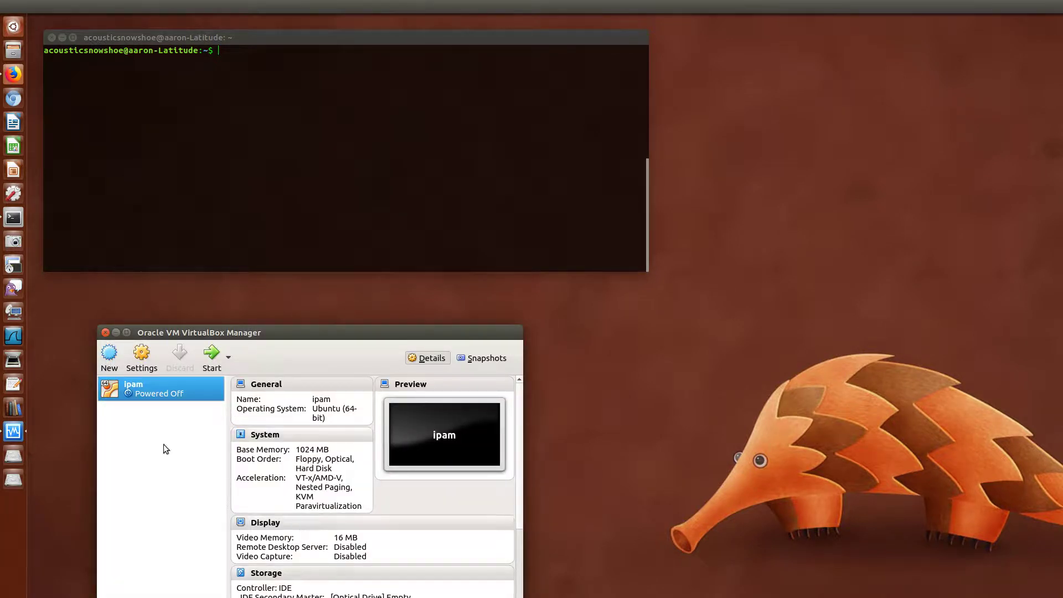
# - Attach Adapter 1 of the ipam machine to a Bridged Adapter using the wlp1s0 interface
pyautogui.click(142, 358)
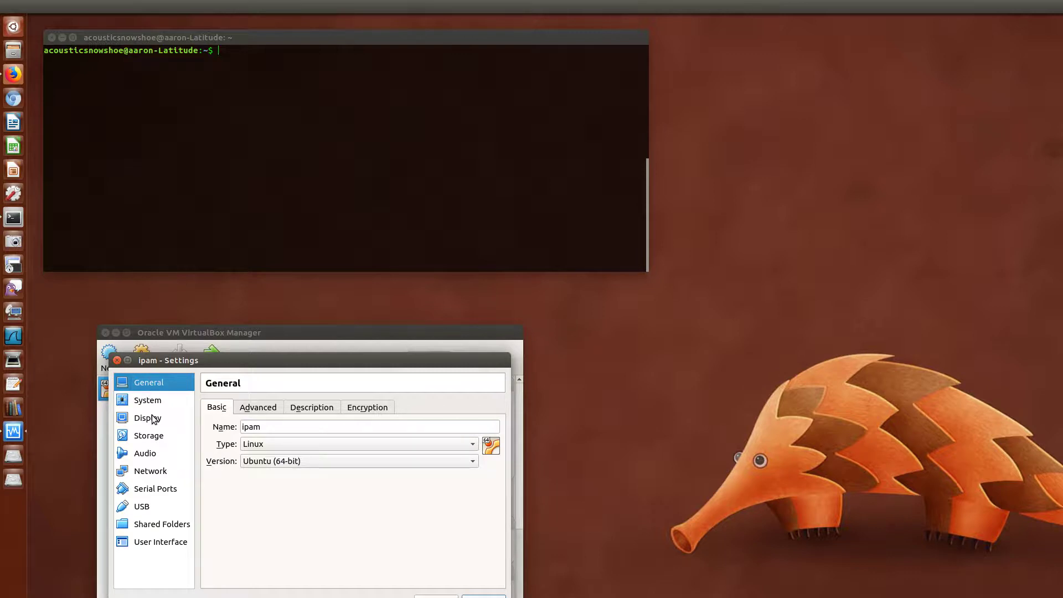
pyautogui.click(153, 470)
pyautogui.click(299, 442)
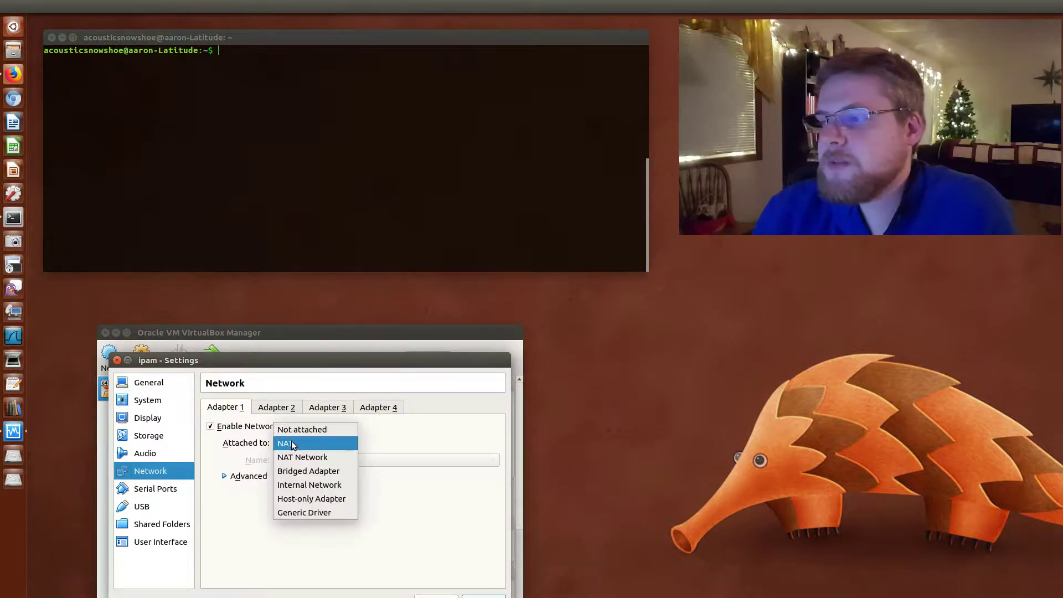
pyautogui.click(349, 471)
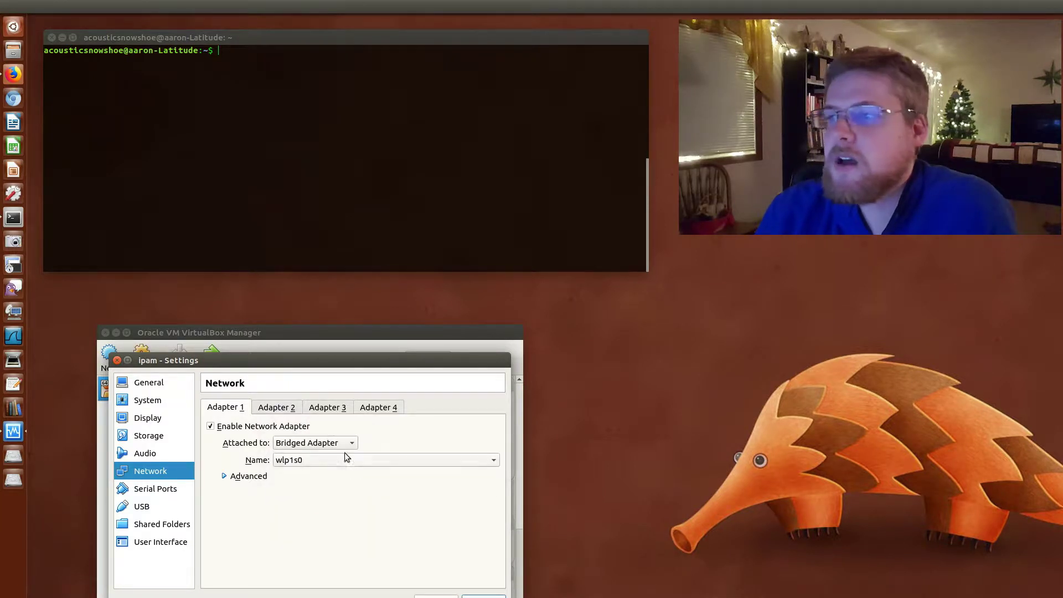
pyautogui.click(346, 462)
pyautogui.click(333, 474)
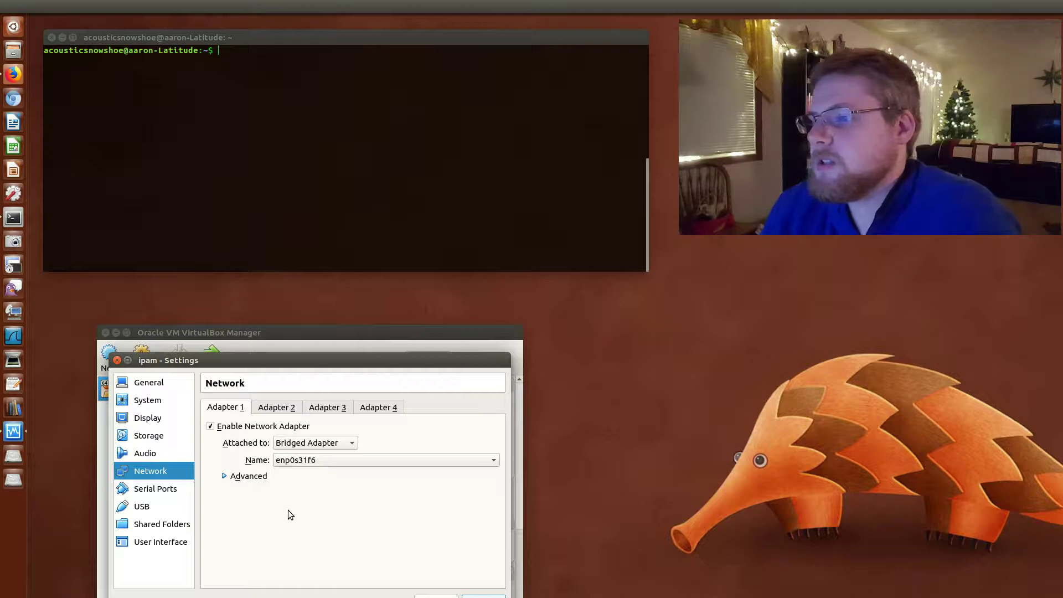
pyautogui.click(313, 459)
pyautogui.click(311, 448)
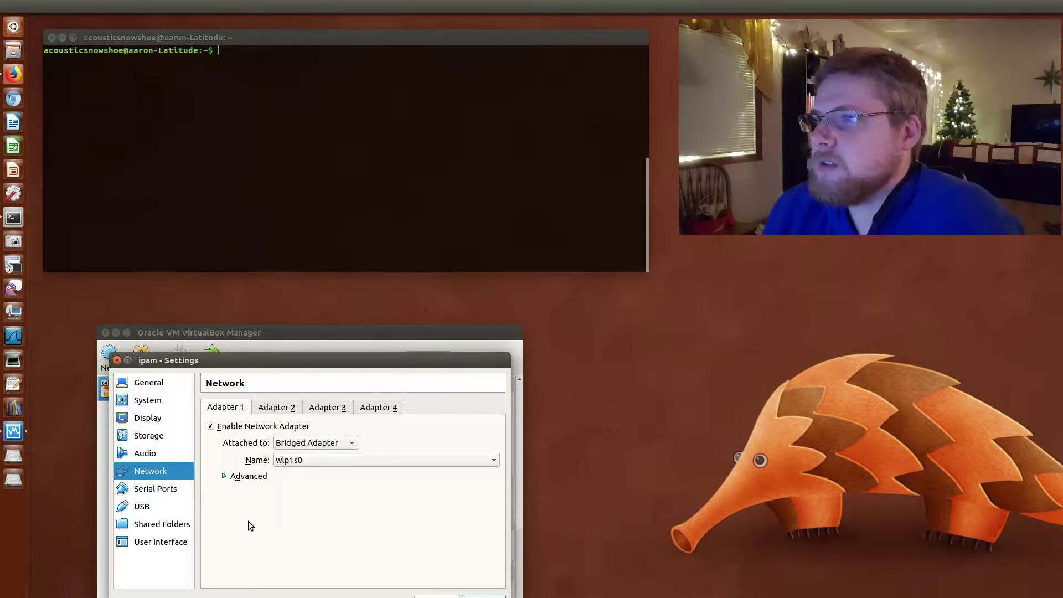
# - Run ifconfig in the terminal and examine the wlp1s0 entry among the host's network interfaces
pyautogui.click(360, 226)
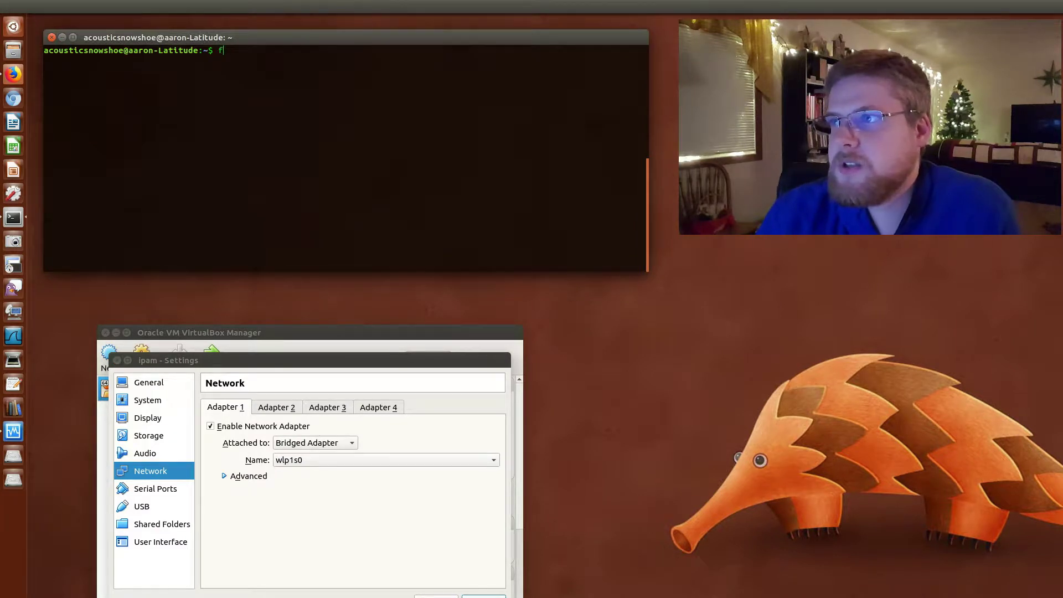
pyautogui.write('ficonfig')
pyautogui.press('Return')
pyautogui.write('ifconfig')
pyautogui.press('Return')
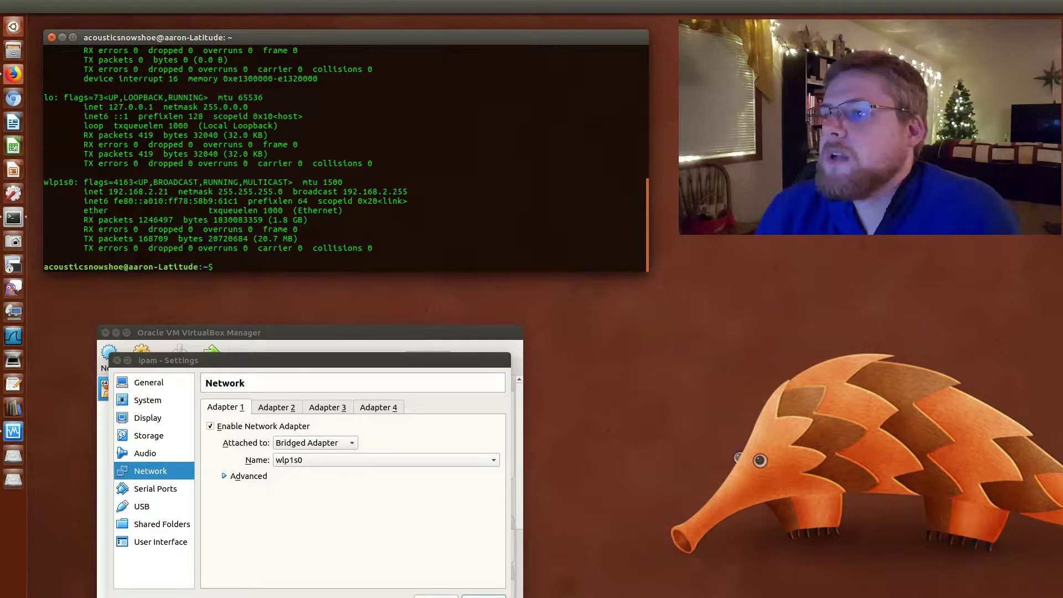
pyautogui.scroll(1, 192, 181)
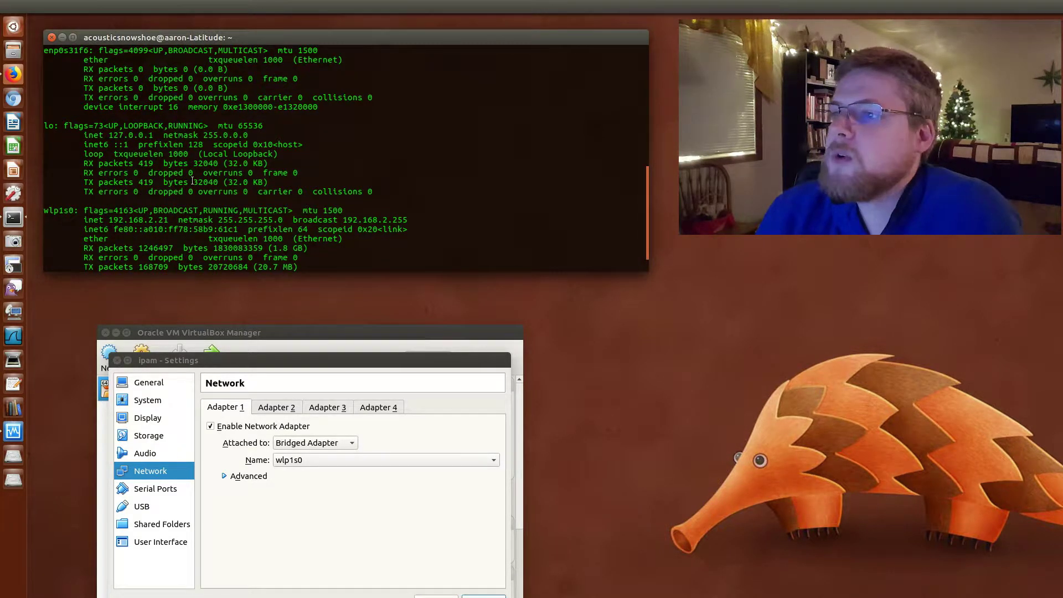
pyautogui.scroll(-1, 192, 181)
pyautogui.moveTo(223, 229); pyautogui.dragTo(47, 182)
pyautogui.doubleClick(58, 183)
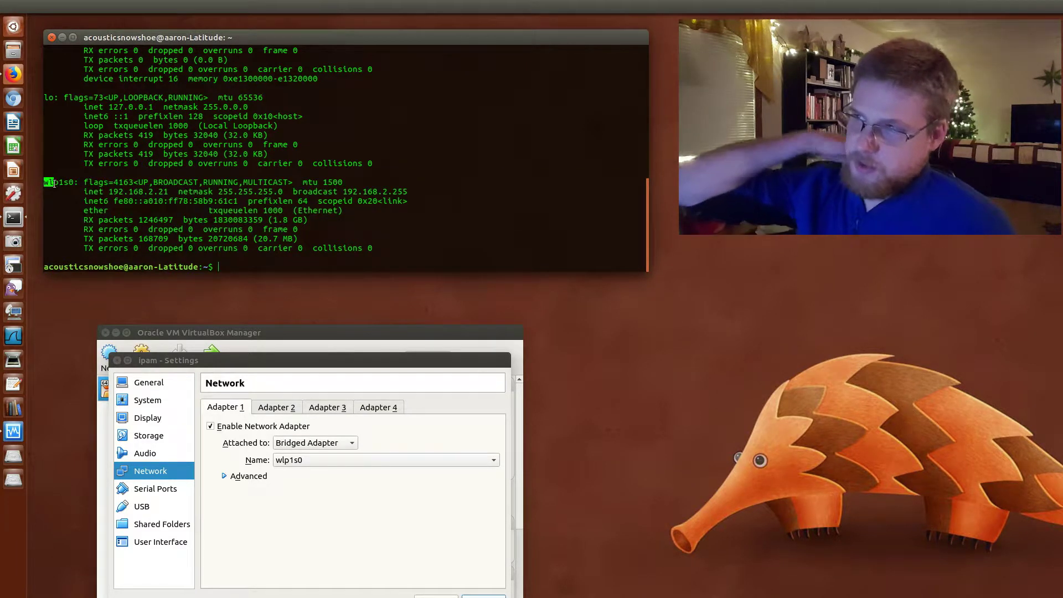
pyautogui.click(72, 200)
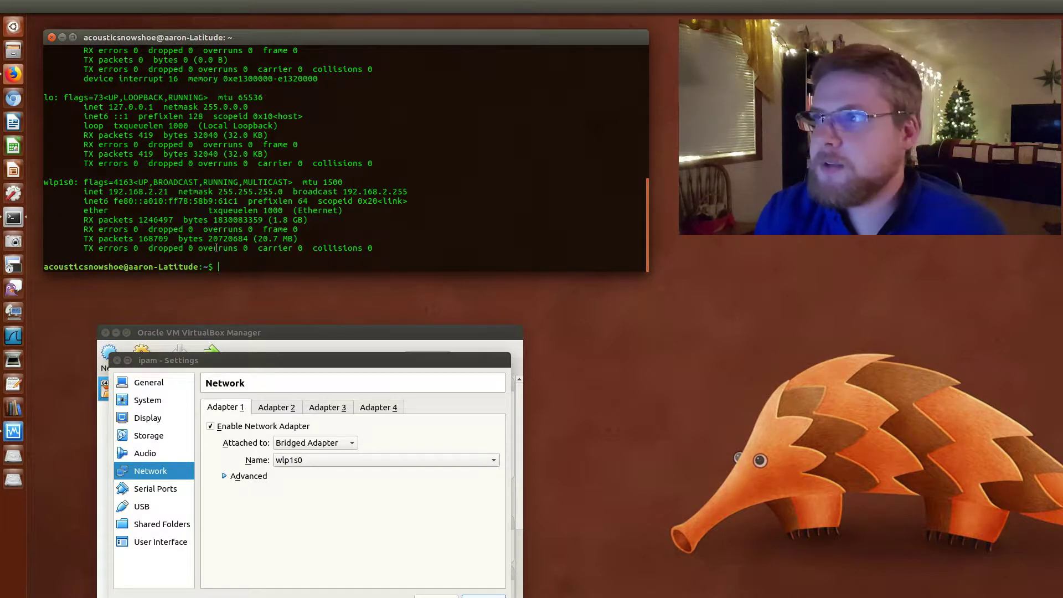
# - Load ubuntu-16.04.3-server-amd64.iso into the ipam machine's empty optical drive with Live CD/DVD enabled, and save the settings
pyautogui.click(325, 510)
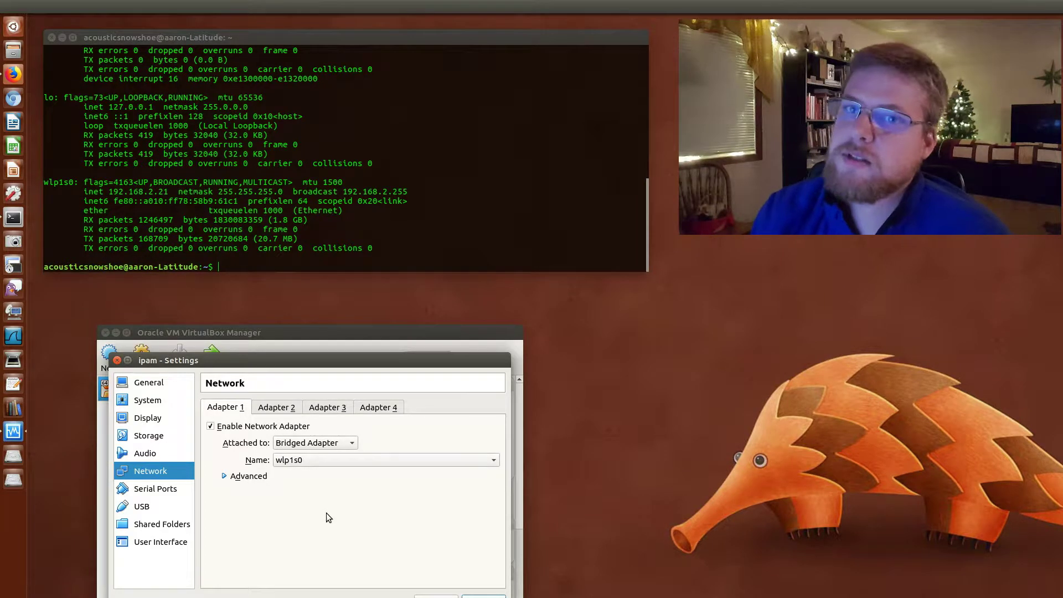
pyautogui.click(140, 437)
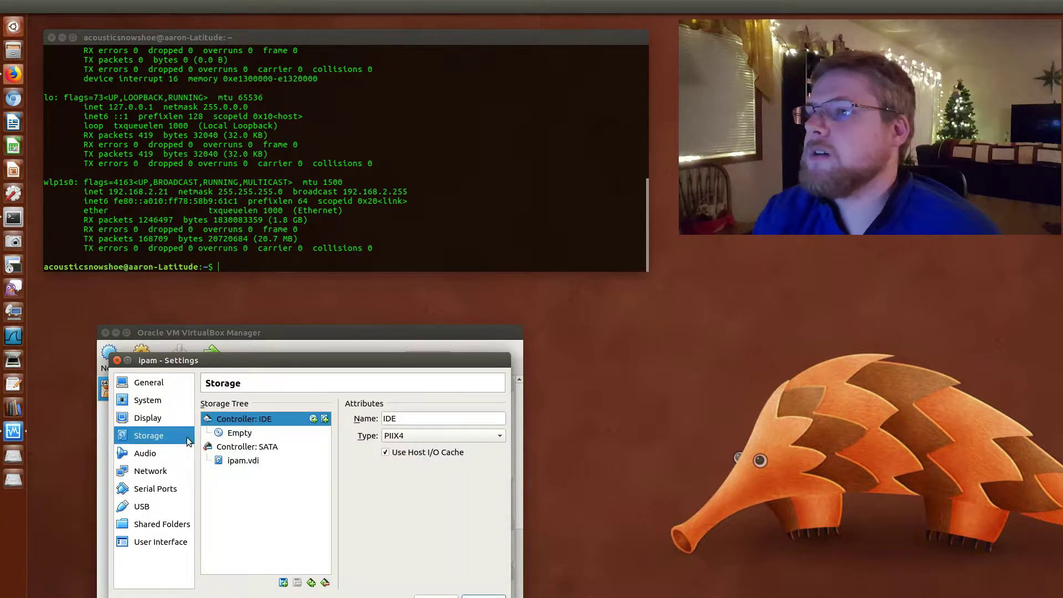
pyautogui.click(244, 433)
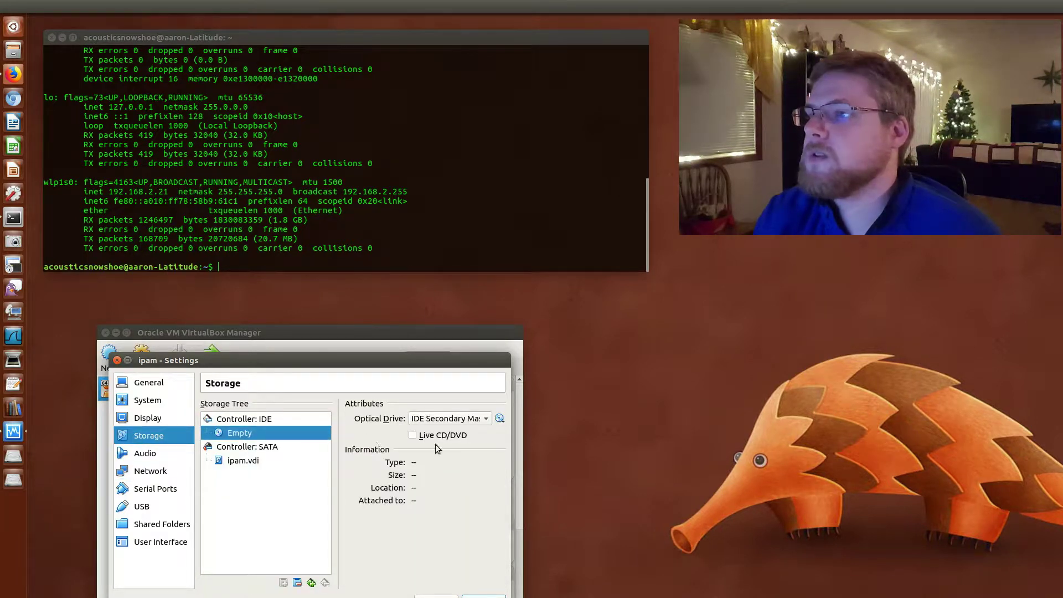
pyautogui.click(499, 419)
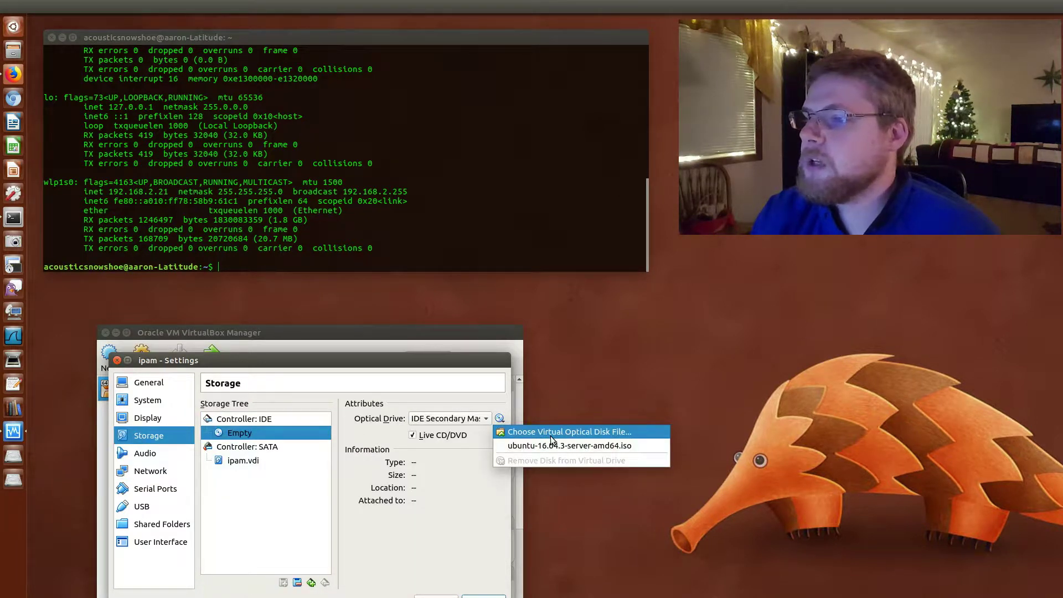
pyautogui.click(614, 445)
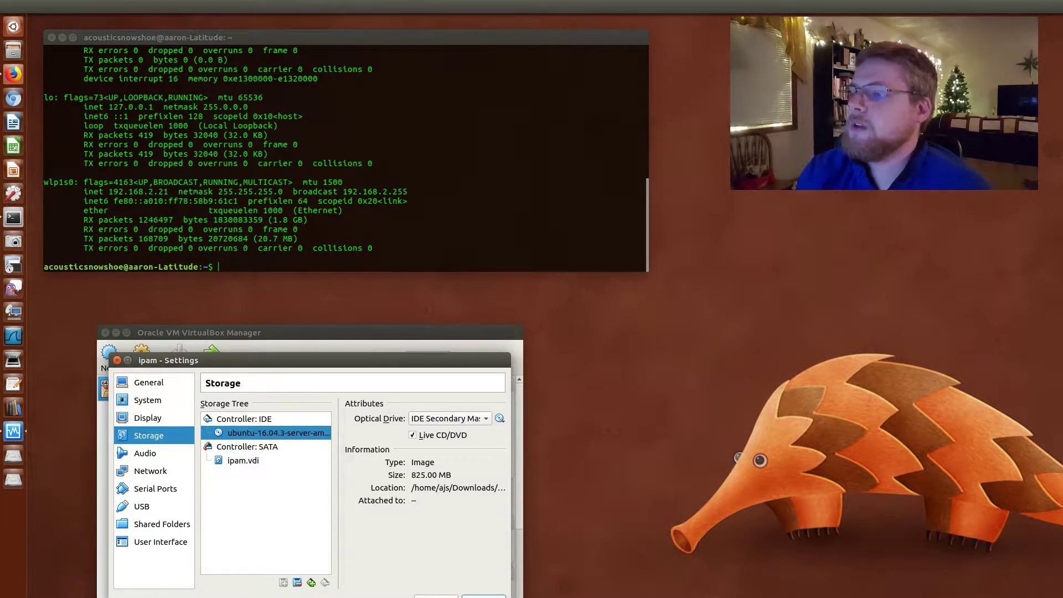
pyautogui.click(483, 596)
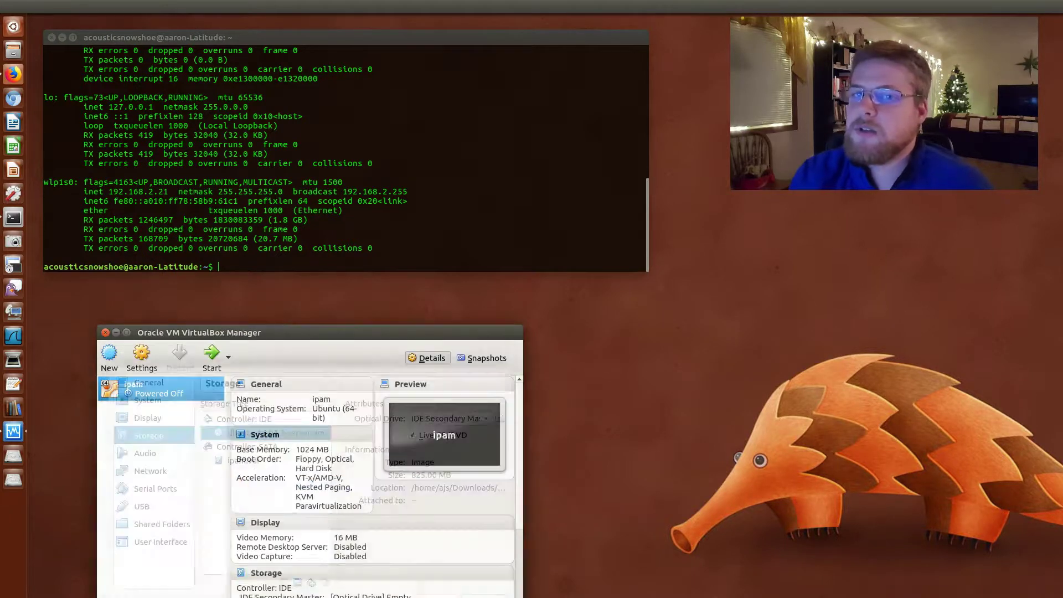
# - Start the ipam virtual machine and move its window clear of the manager window, declining mouse capture
pyautogui.click(211, 354)
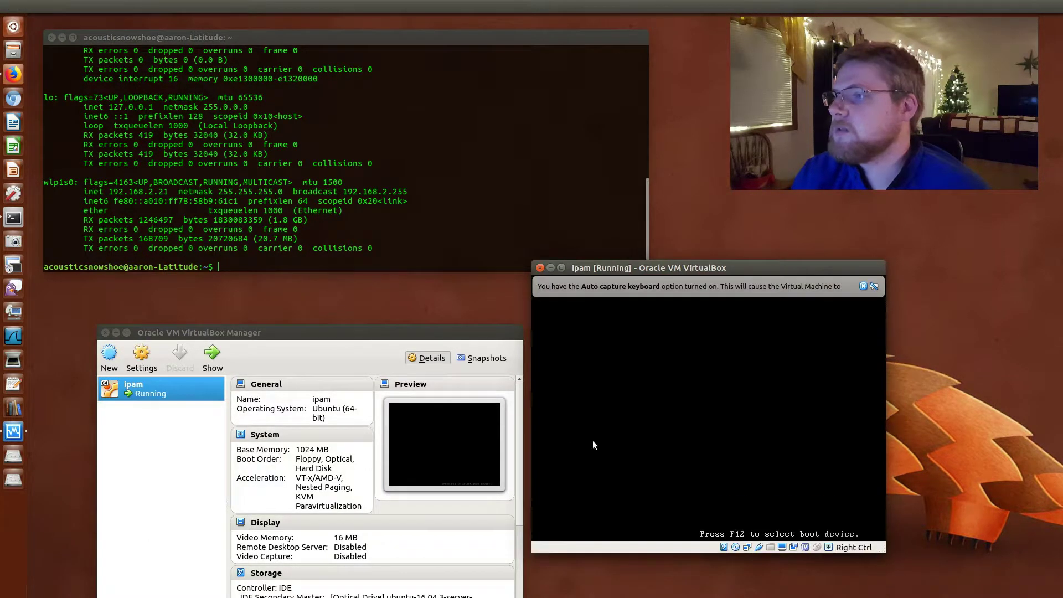
pyautogui.moveTo(770, 271); pyautogui.dragTo(900, 202)
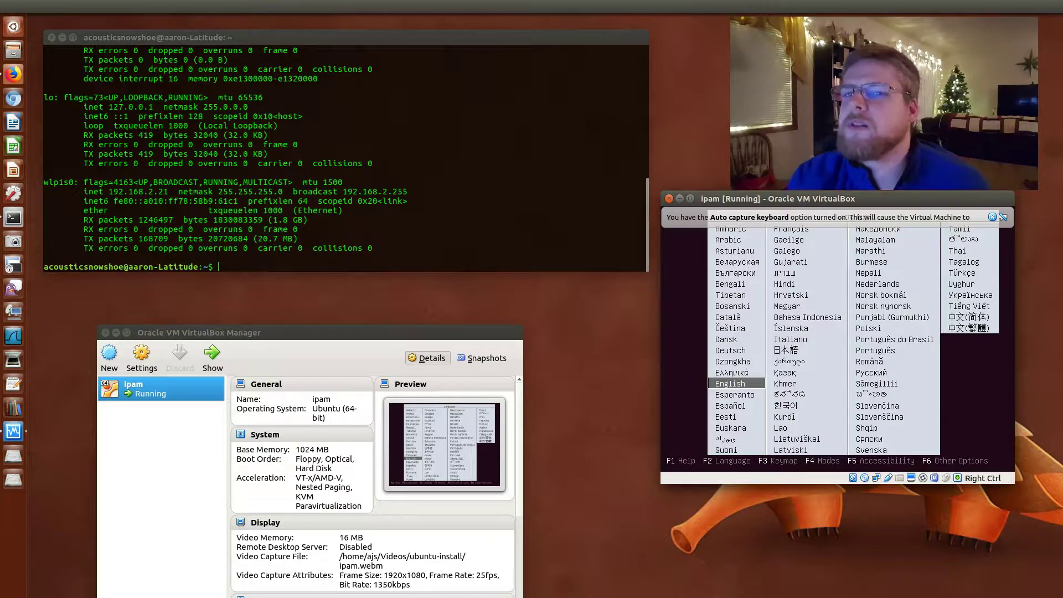
pyautogui.click(680, 359)
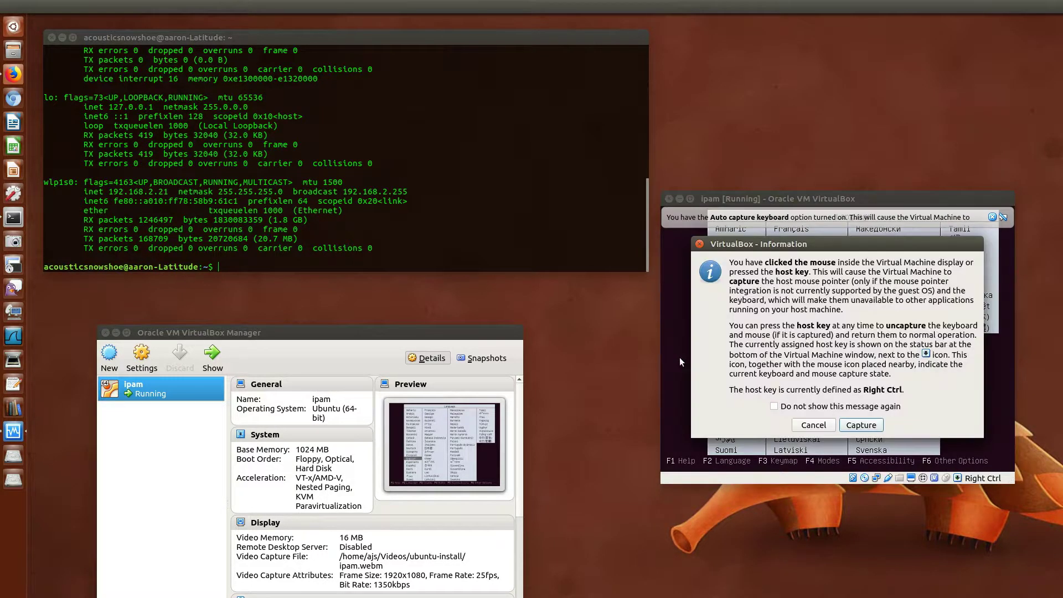
pyautogui.click(804, 428)
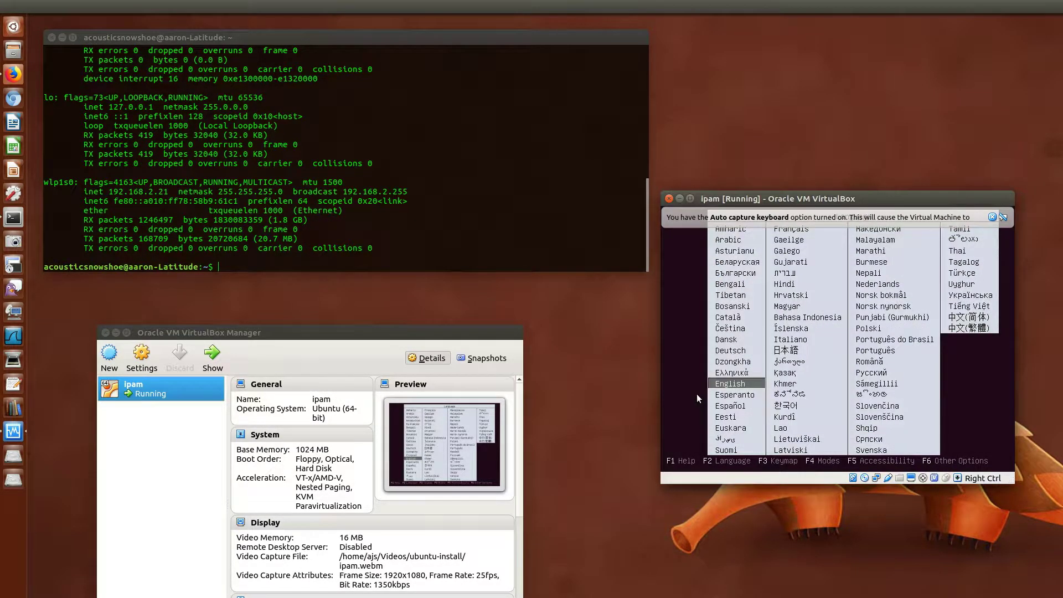
# - Launch the Ubuntu Server installation in English and accept the default installation language (English) and location
pyautogui.press('Return')
pyautogui.press('Return')
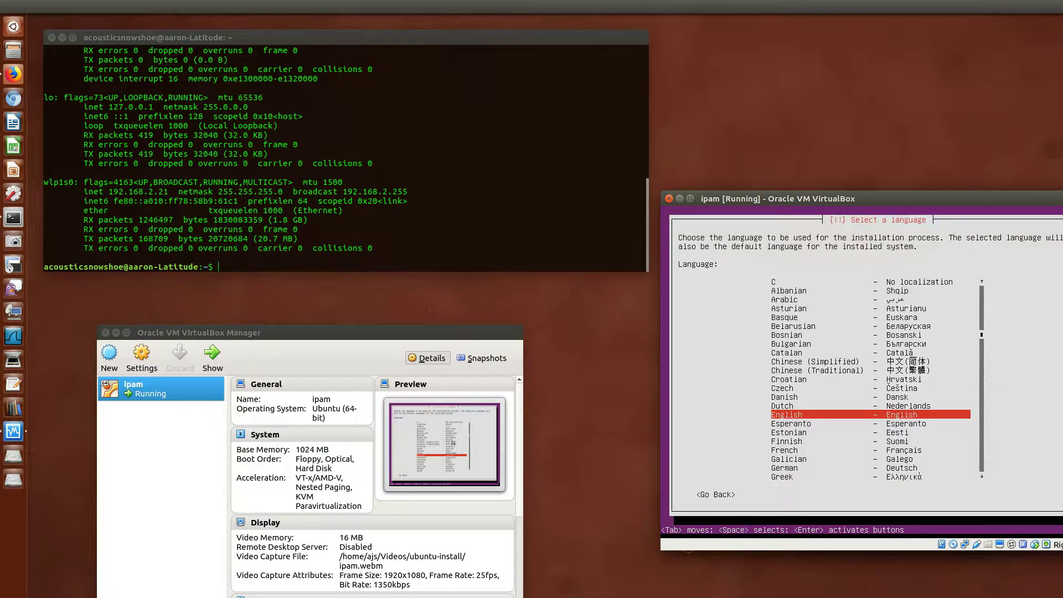
pyautogui.press('Return')
pyautogui.press('Return')
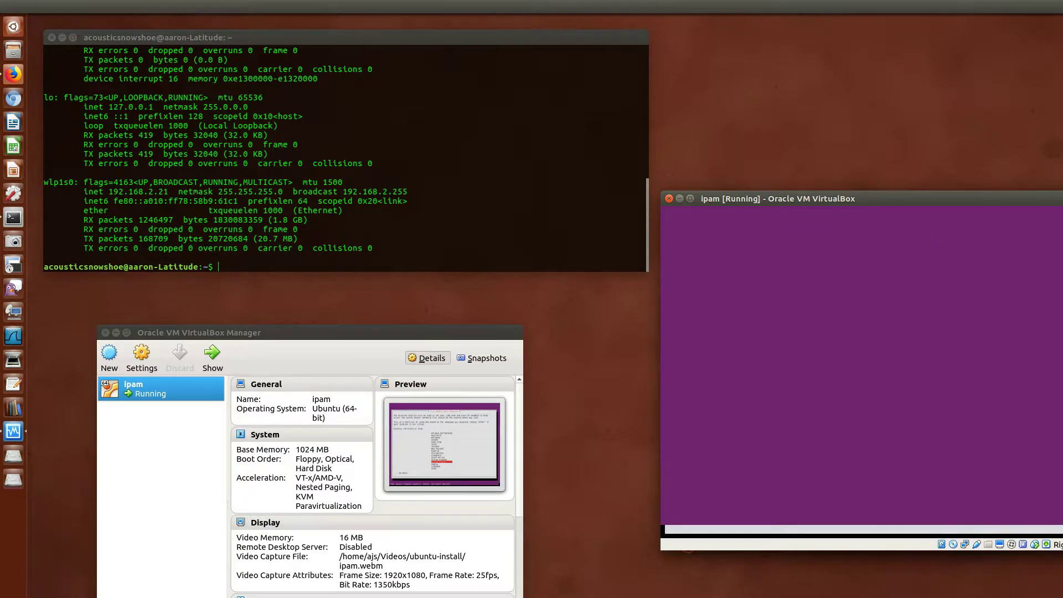
# - Decline keyboard layout detection and set the installer's keyboard to English (US)
pyautogui.press('Return')
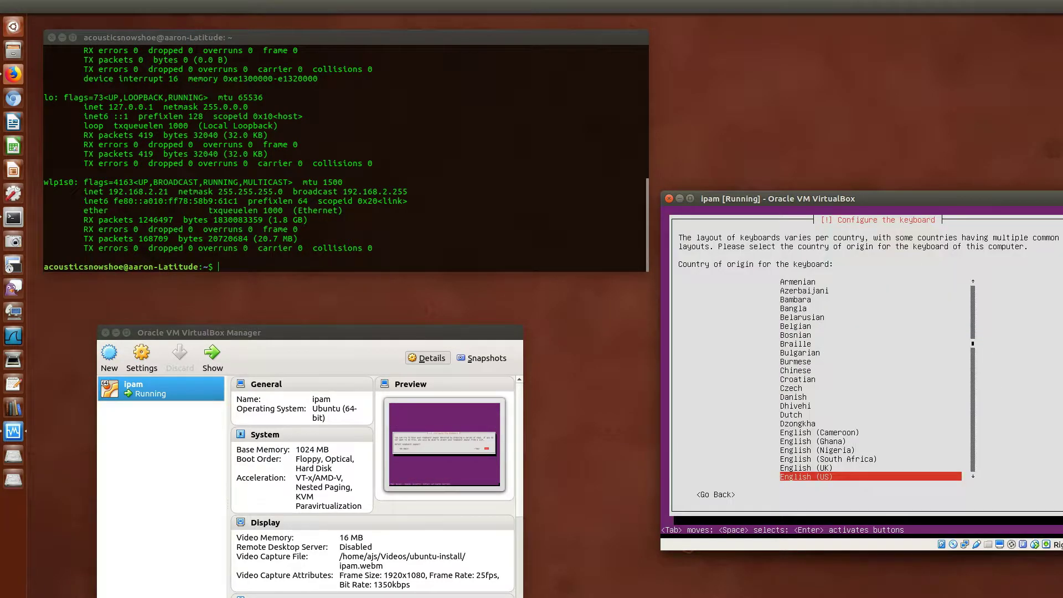
pyautogui.press('Return')
pyautogui.press('Return')
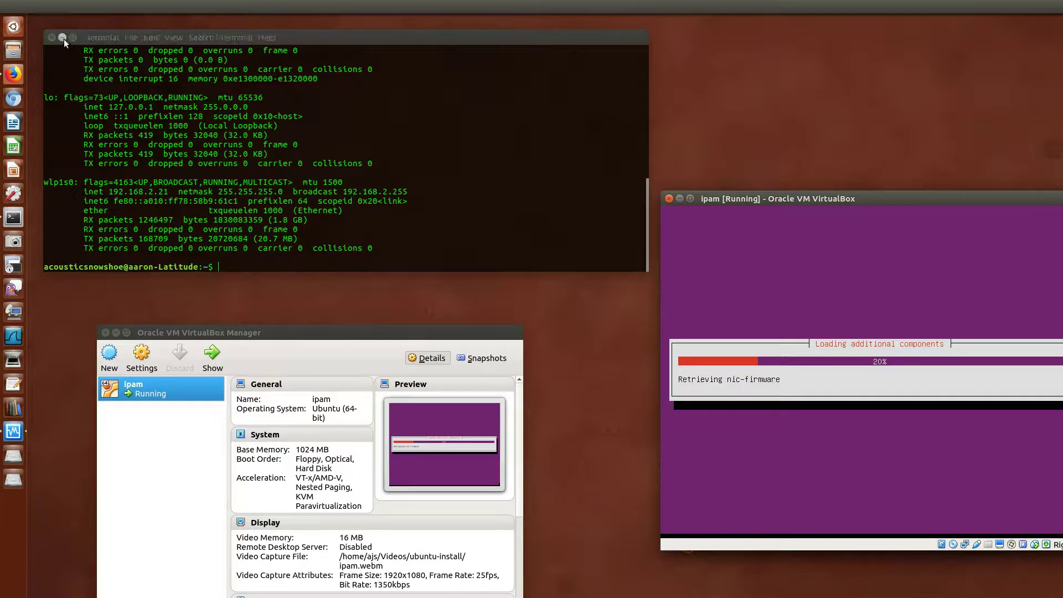
# - Clear the output in the host's terminal with the clear command
pyautogui.click(216, 161)
pyautogui.write('clear')
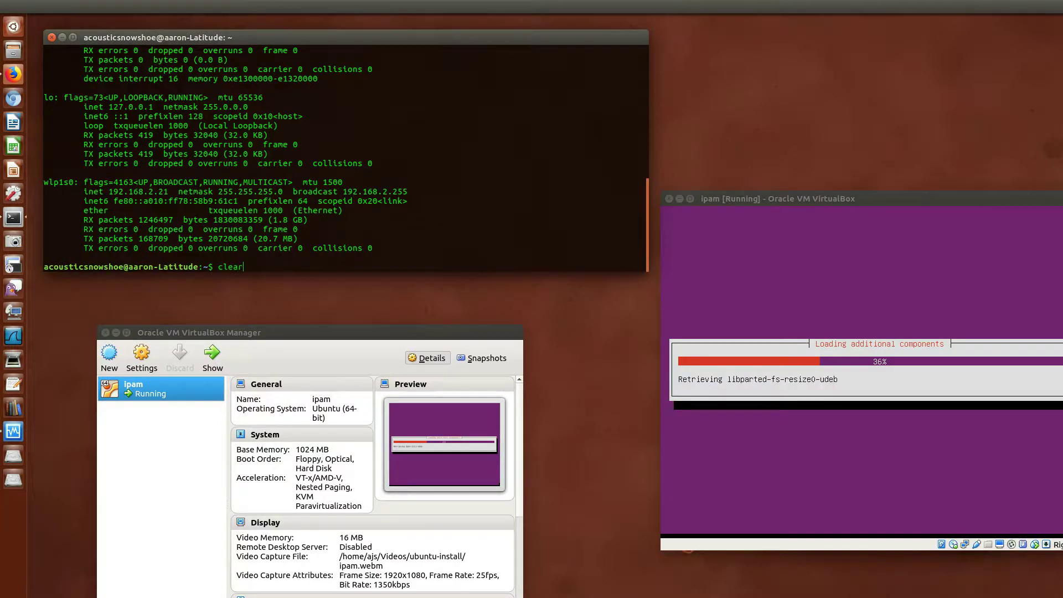
pyautogui.press('Return')
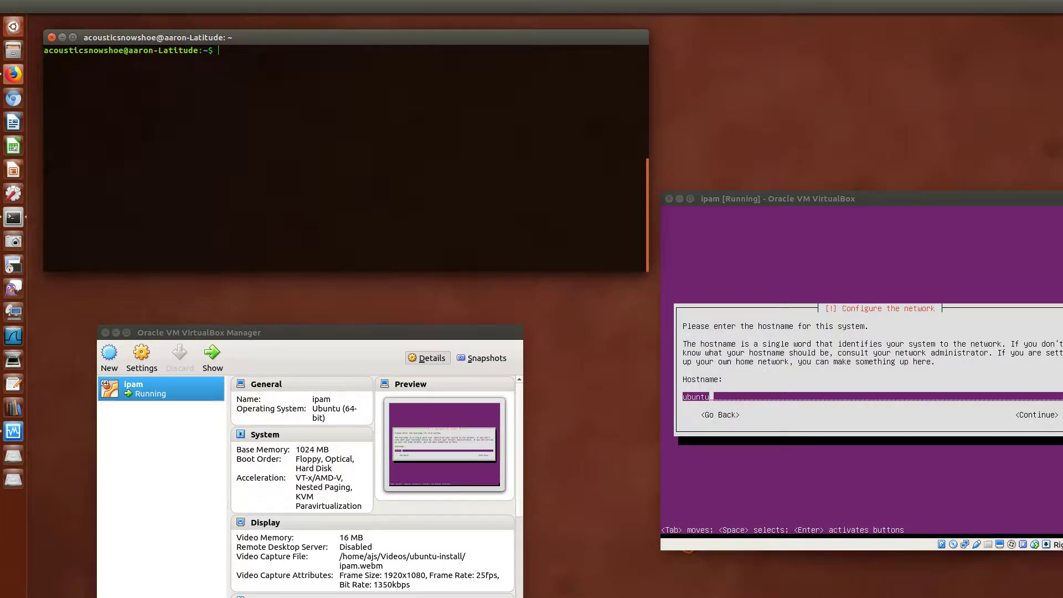
# - Return to the ipam installer and replace the default hostname with ipam
pyautogui.hotkey('alt', 'Tab')
pyautogui.press('BackSpace')
pyautogui.press('BackSpace')
pyautogui.press('BackSpace')
pyautogui.press('BackSpace')
pyautogui.press('BackSpace')
pyautogui.press('BackSpace')
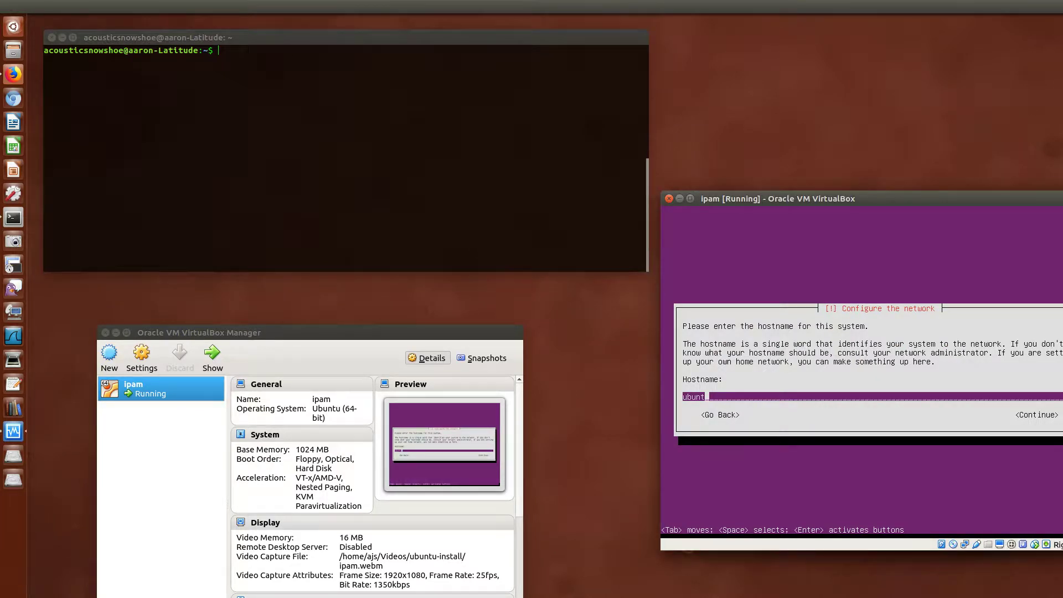
pyautogui.write('ipam')
pyautogui.press('Return')
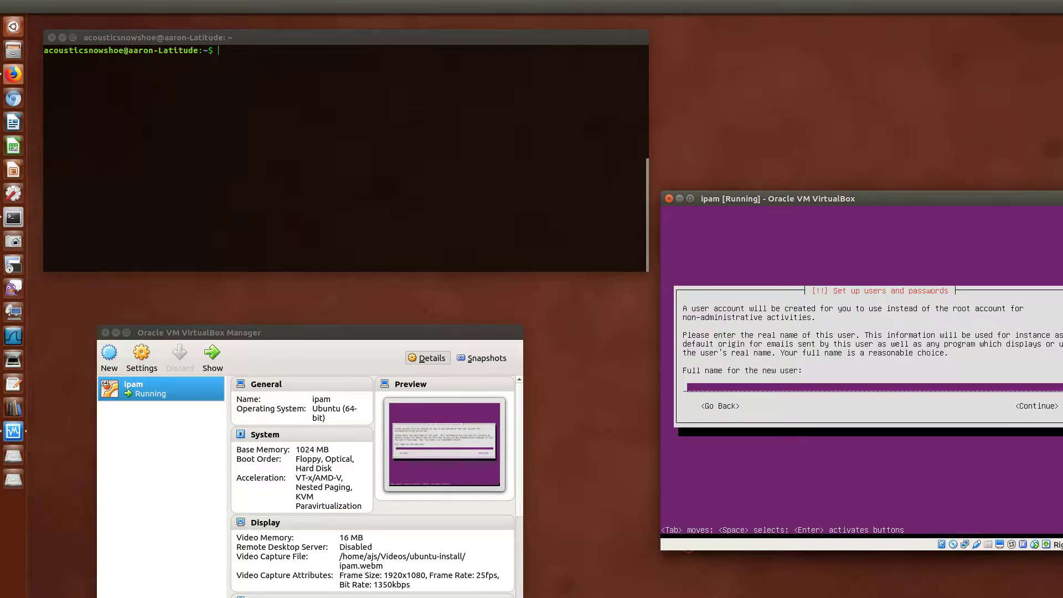
# - Enter the new account's full name and username in the installer's user setup
pyautogui.write('acoustic snowshoe')
pyautogui.press('Return')
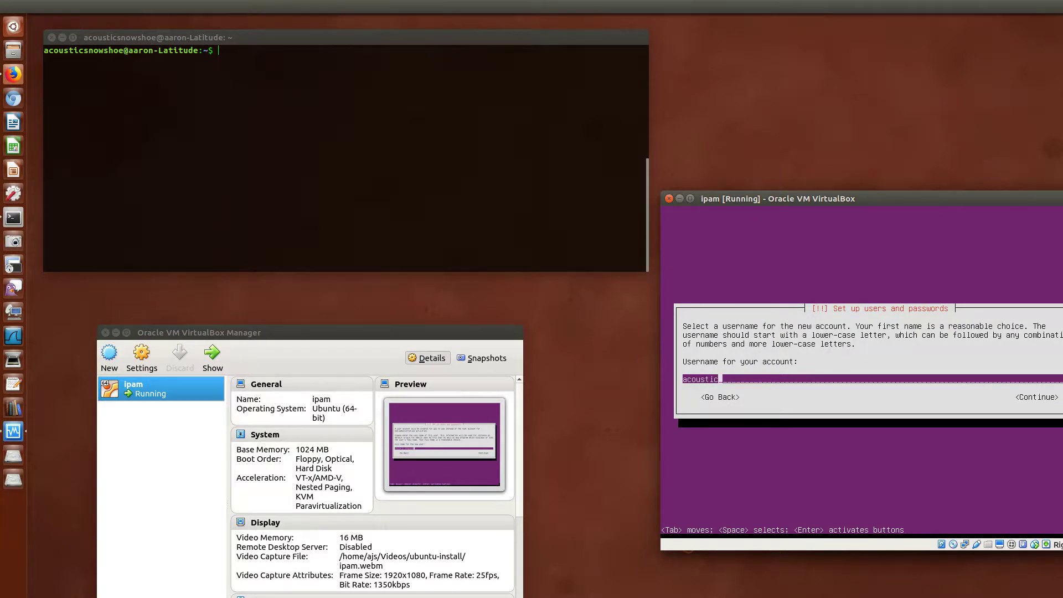
pyautogui.write('snow')
pyautogui.write('shoe')
pyautogui.press('Tab')
pyautogui.press('Return')
# - Enter and verify the new user's account password, and agree to use the weak password
pyautogui.write('****')
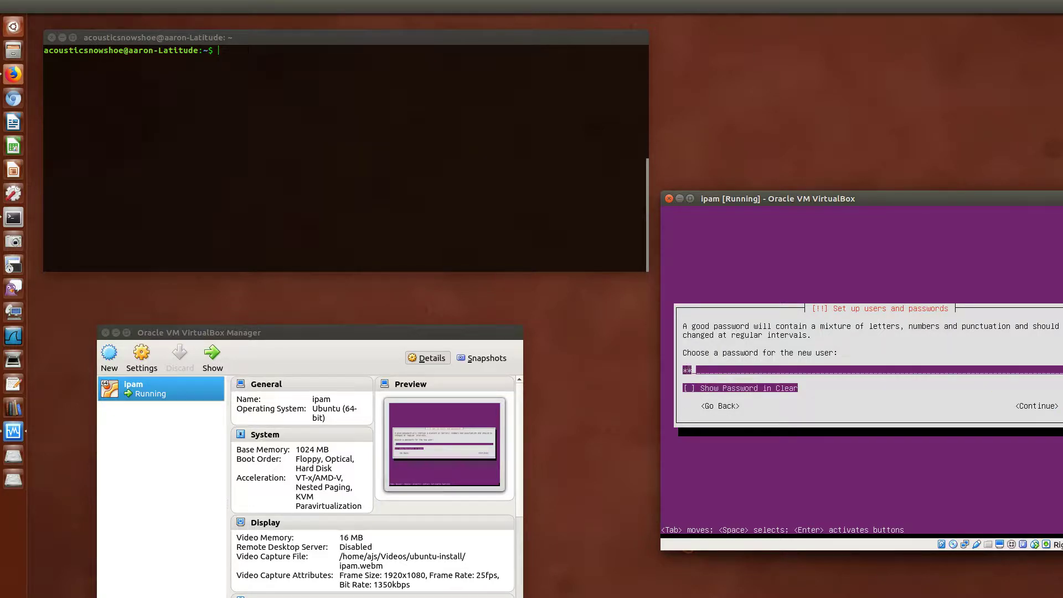
pyautogui.press('BackSpace')
pyautogui.press('BackSpace')
pyautogui.press('BackSpace')
pyautogui.press('BackSpace')
pyautogui.write('*******')
pyautogui.press('Tab')
pyautogui.press('Tab')
pyautogui.press('Return')
pyautogui.write('******')
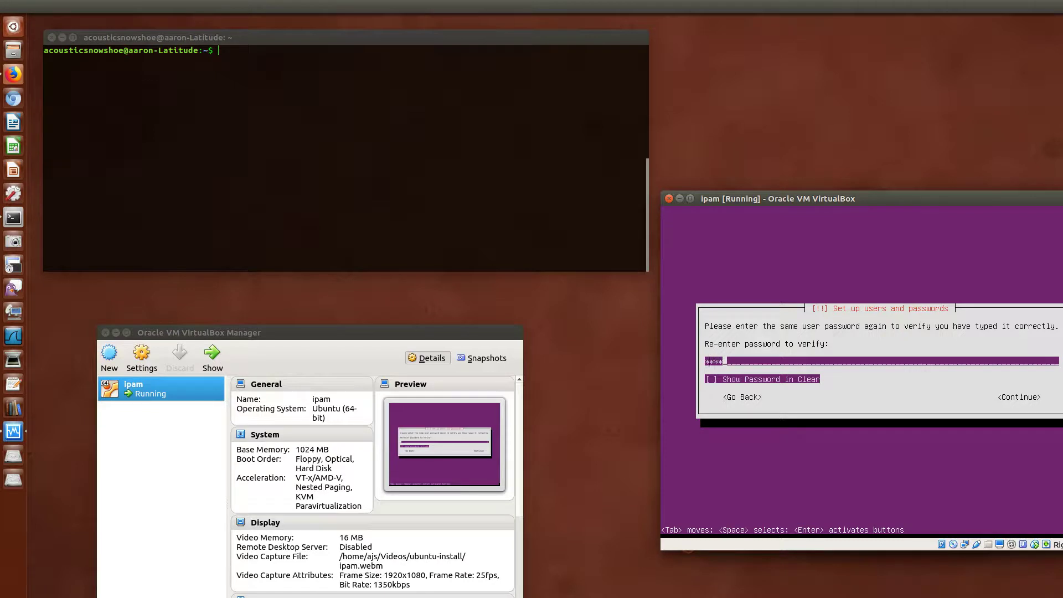
pyautogui.write('*')
pyautogui.press('Tab')
pyautogui.press('Tab')
pyautogui.press('Return')
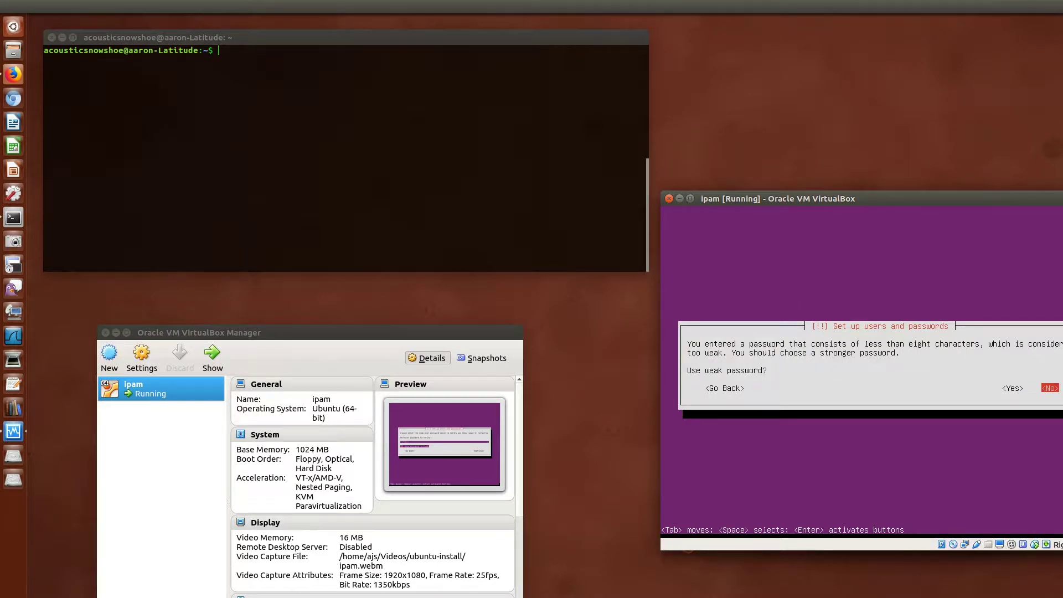
pyautogui.press('Tab')
pyautogui.press('Tab')
pyautogui.press('Return')
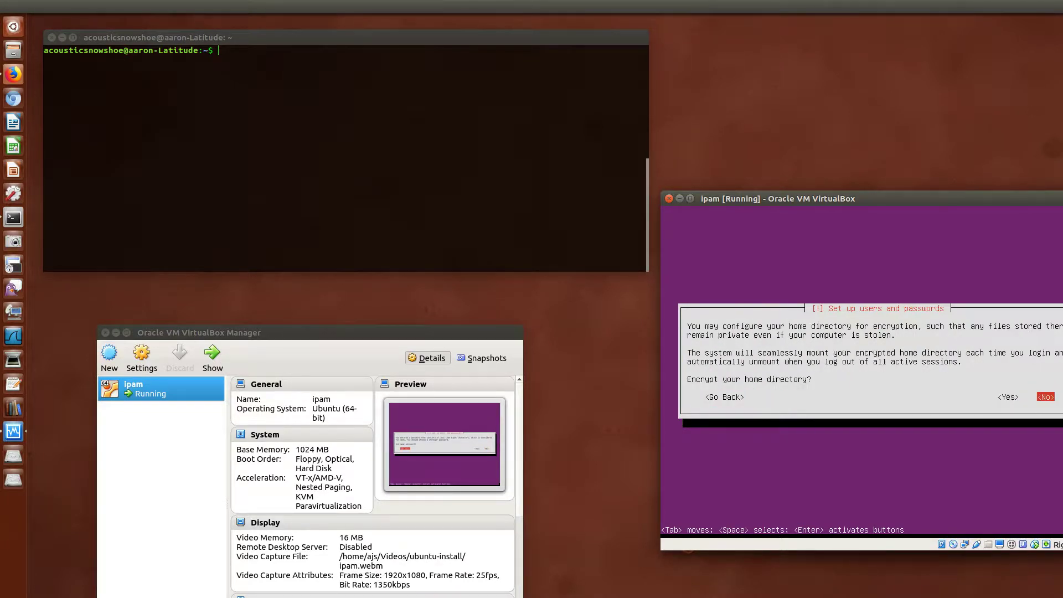
# - Leave the home directory unencrypted and accept America/Chicago as the time zone
pyautogui.press('Return')
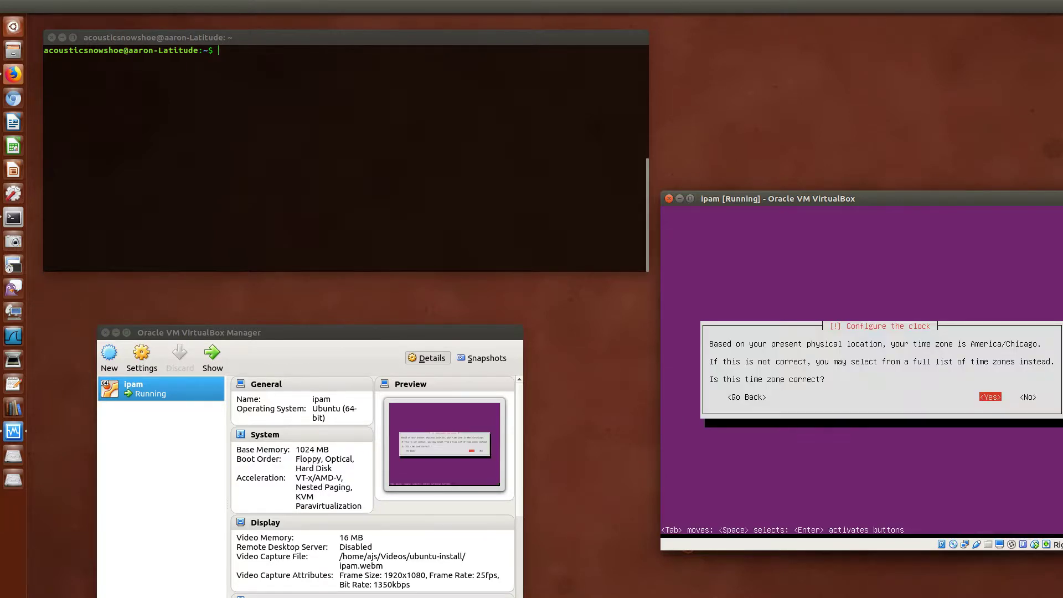
pyautogui.press('Return')
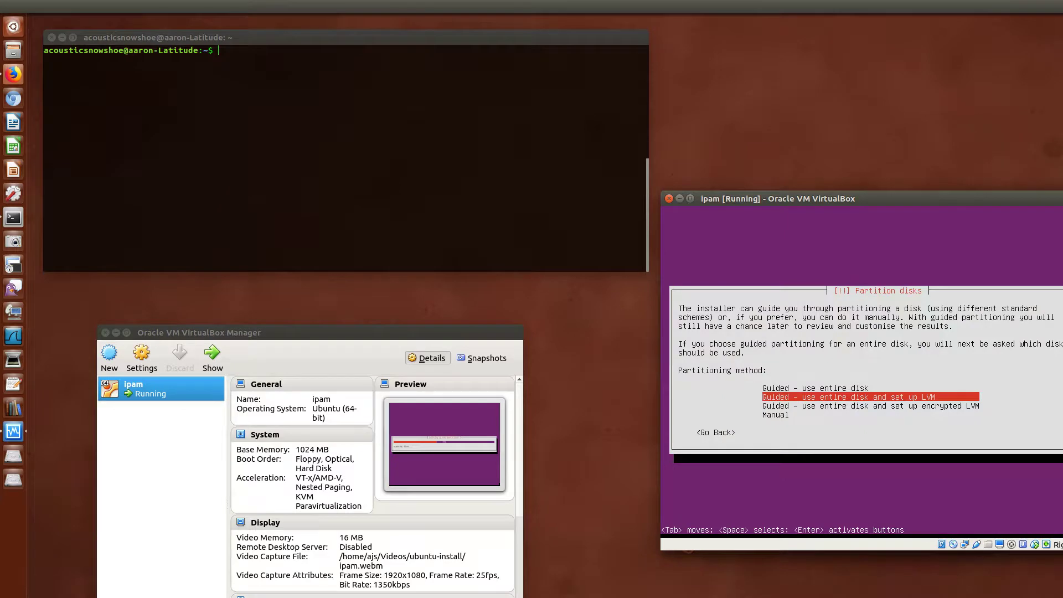
pyautogui.press('Return')
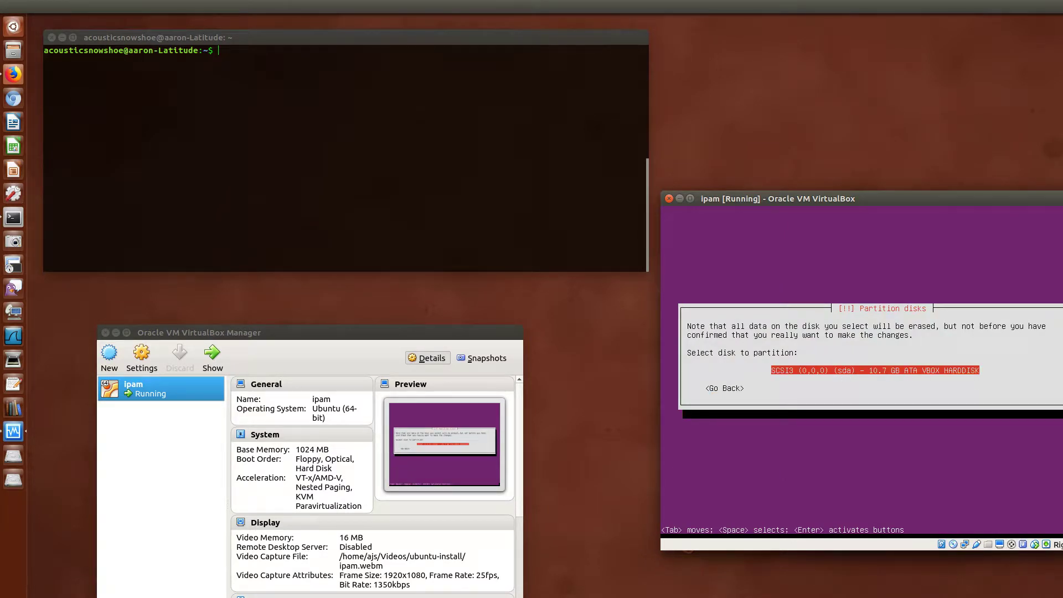
pyautogui.press('Return')
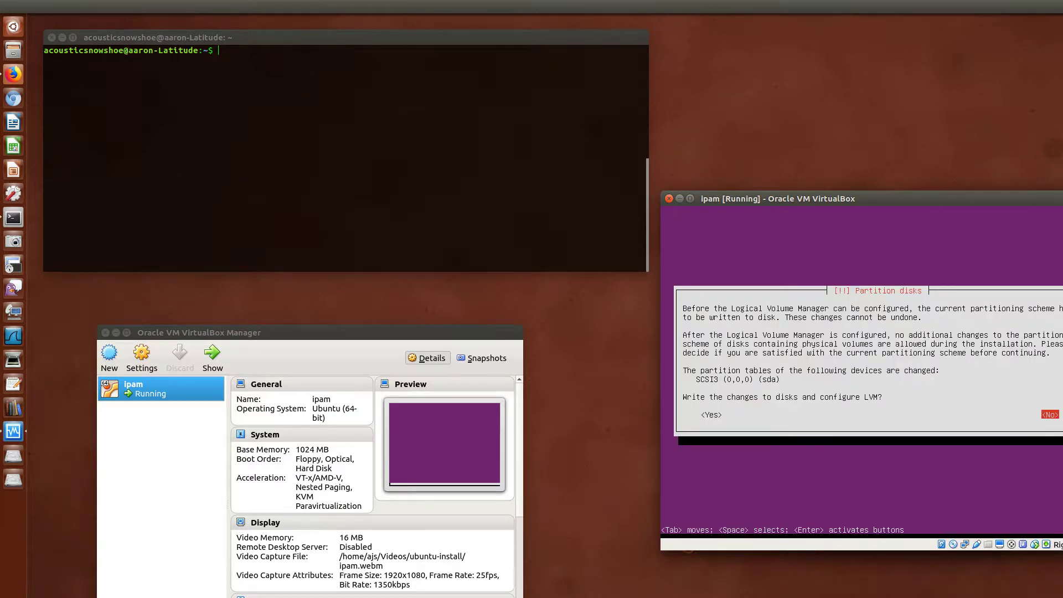
pyautogui.press('Tab')
pyautogui.press('Return')
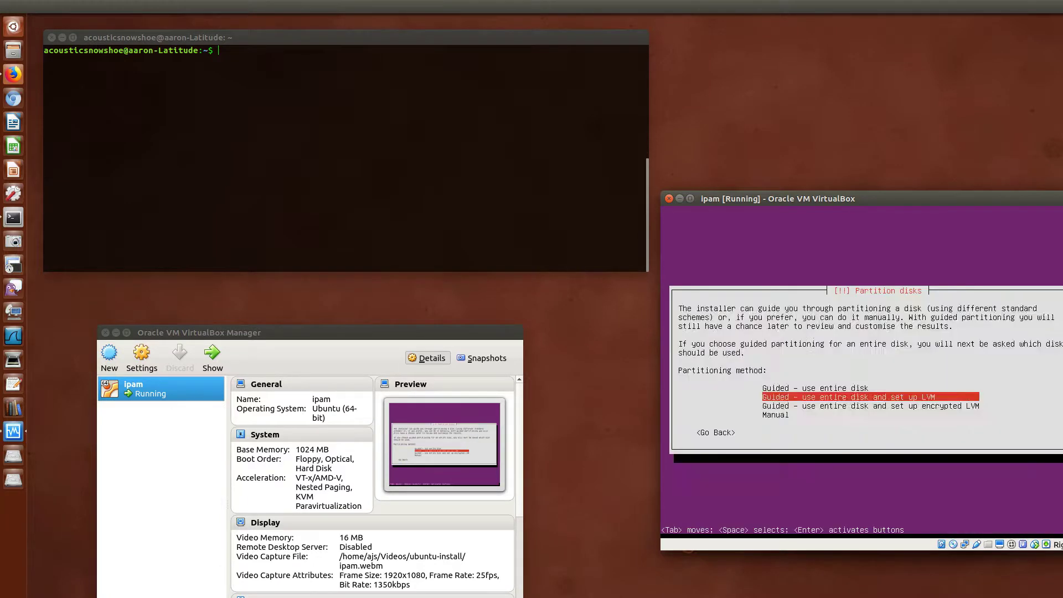
# - Choose guided partitioning of the entire sda disk with LVM and write the partition scheme to disk
pyautogui.press('Return')
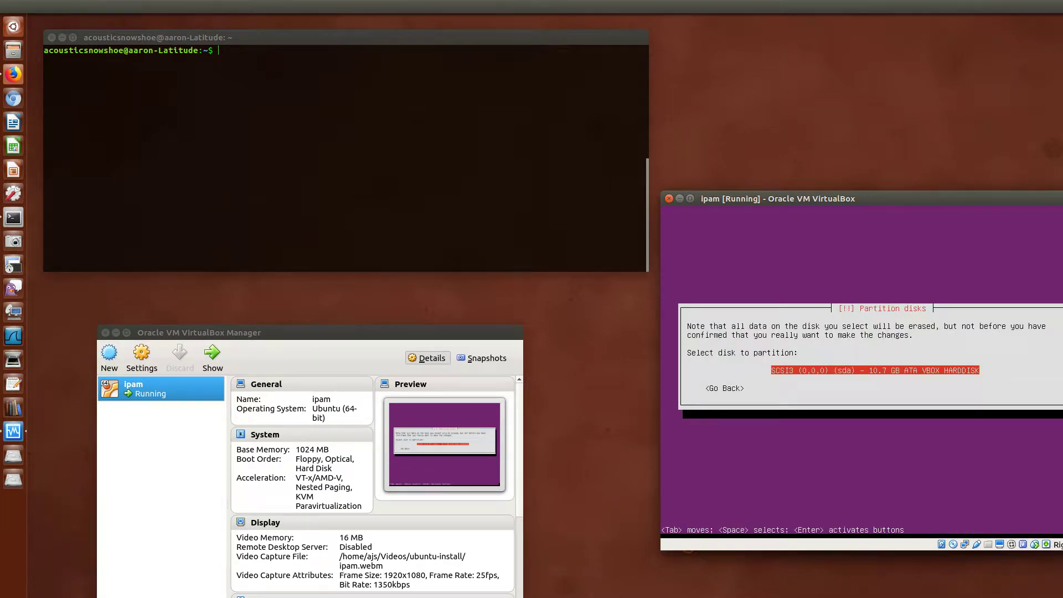
pyautogui.press('Return')
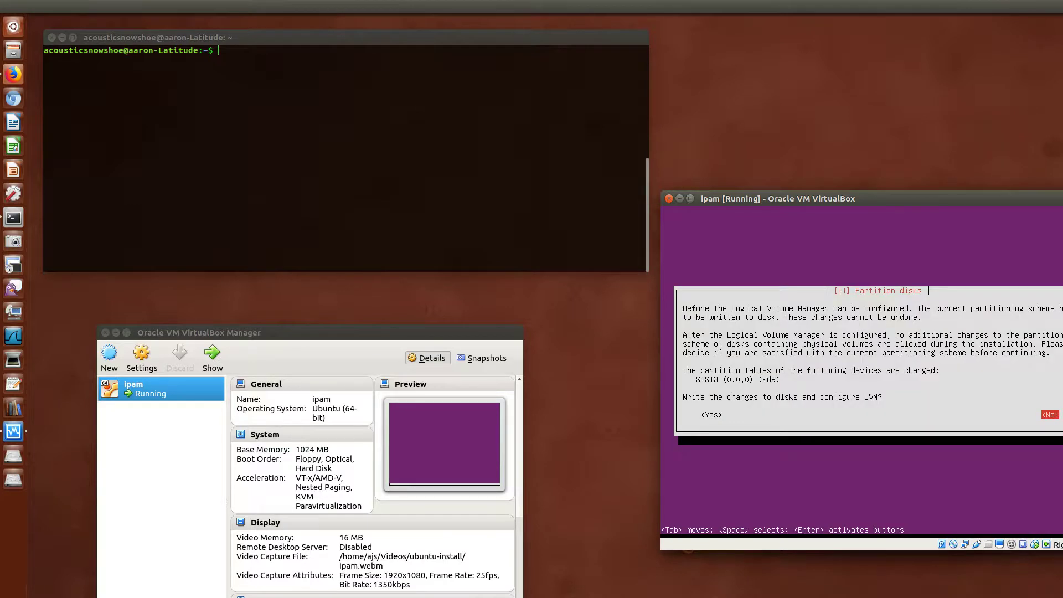
pyautogui.press('Tab')
pyautogui.press('Return')
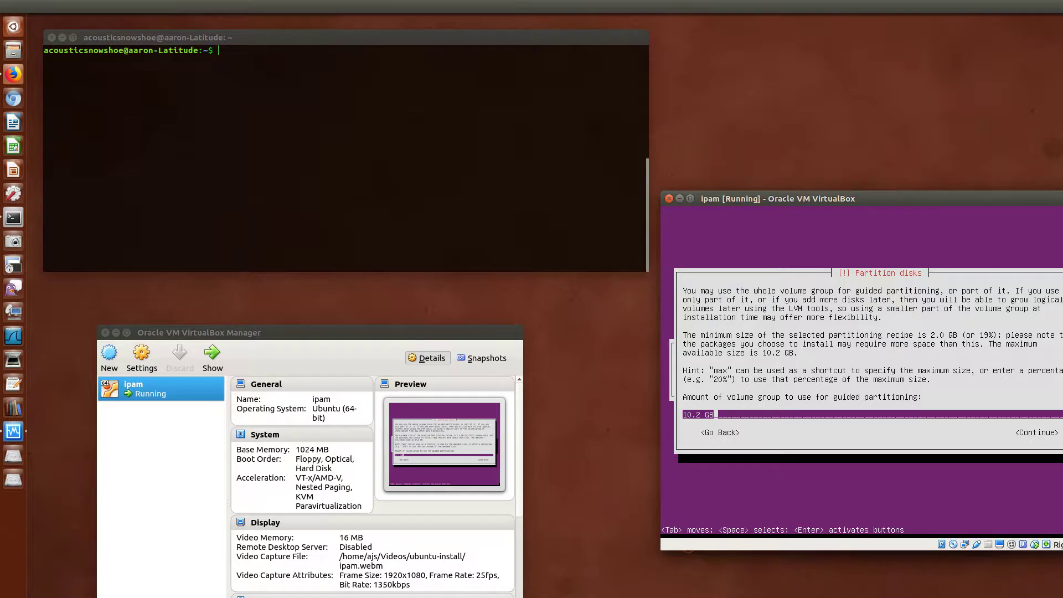
# - Use 10.2 GB of the volume group for guided partitioning and write the final changes to the disks
pyautogui.press('Tab')
pyautogui.press('Return')
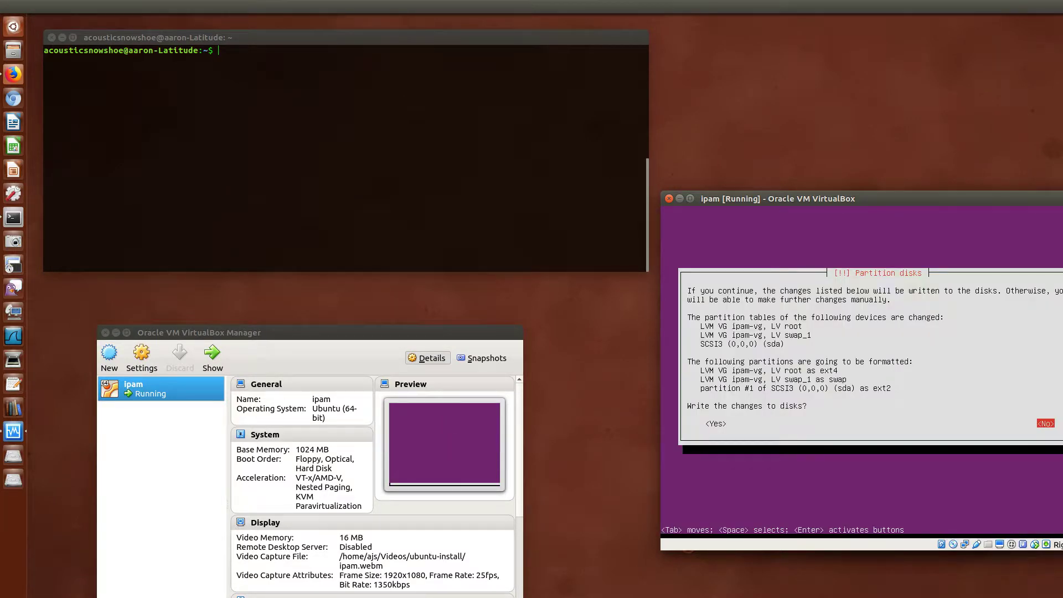
pyautogui.press('Tab')
pyautogui.press('Return')
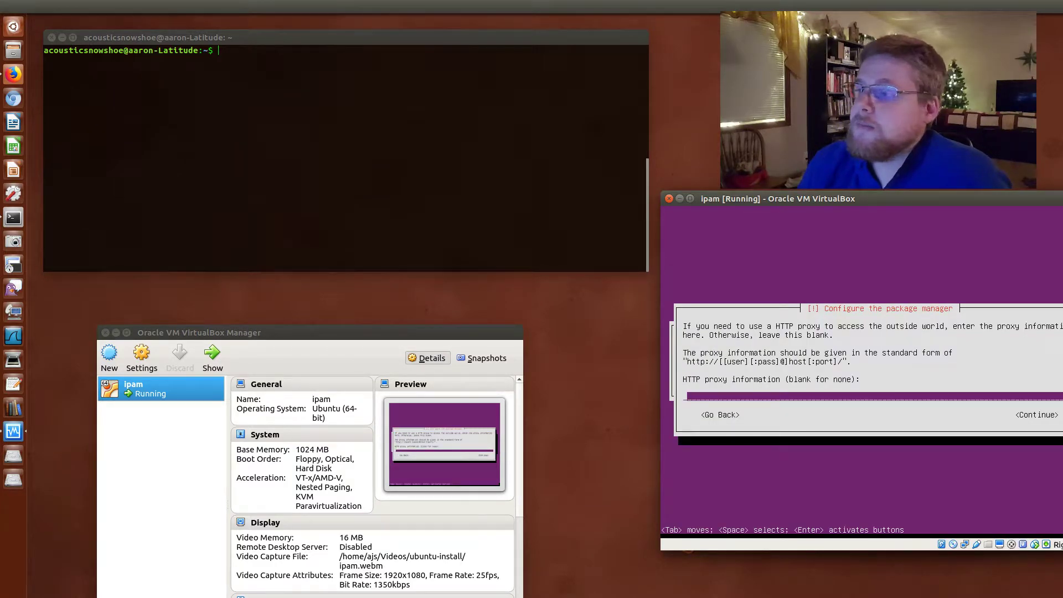
# - Leave the HTTP proxy blank and set upgrade management to Install security updates automatically
pyautogui.press('Tab')
pyautogui.press('Return')
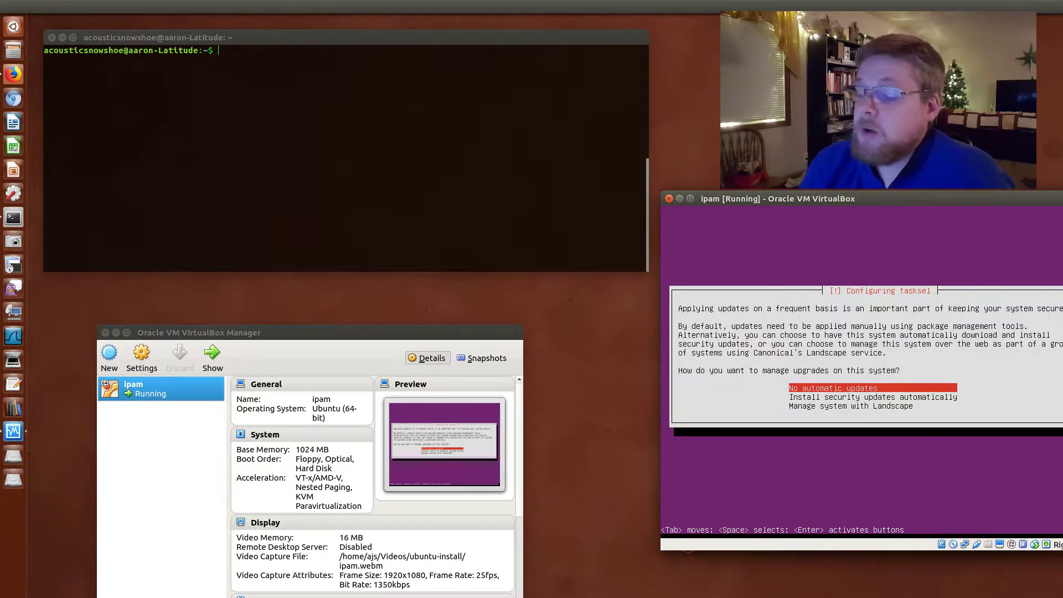
pyautogui.press('Down')
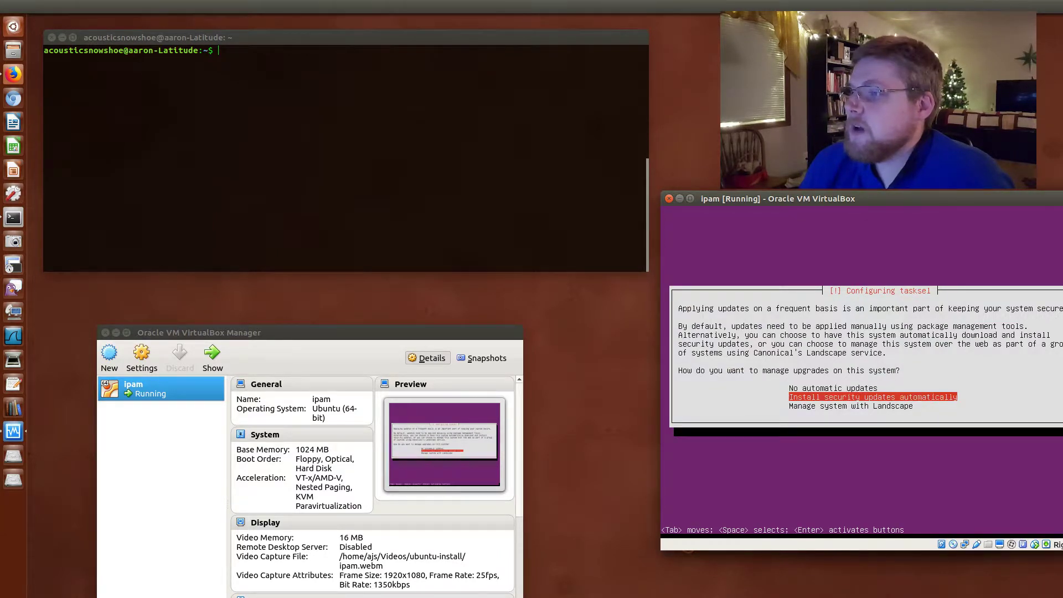
pyautogui.press('Down')
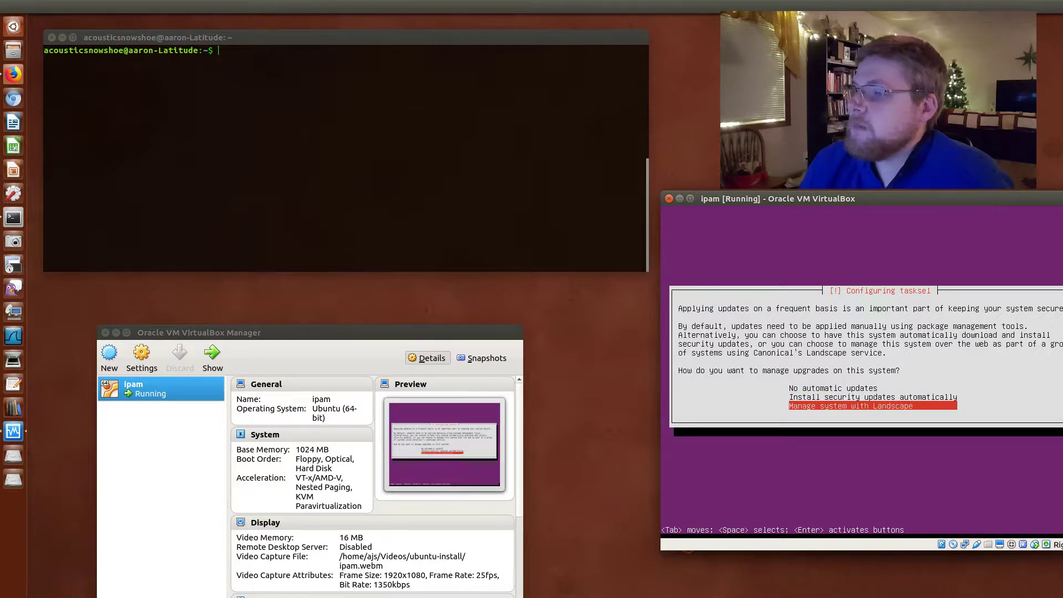
pyautogui.press('Up')
pyautogui.press('Return')
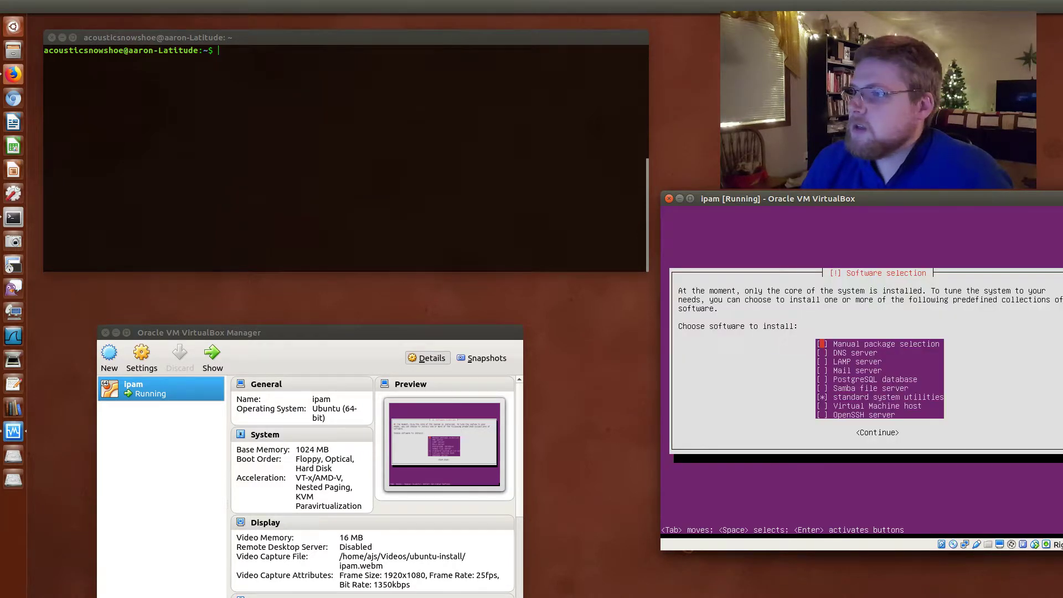
# - Add LAMP server and OpenSSH server to the software selection, keeping standard system utilities, and continue the installation
pyautogui.press('Down')
pyautogui.press('Down')
pyautogui.press('Down')
pyautogui.press('Down')
pyautogui.press('Down')
pyautogui.press('Down')
pyautogui.press('Down')
pyautogui.press('Down')
pyautogui.press('Tab')
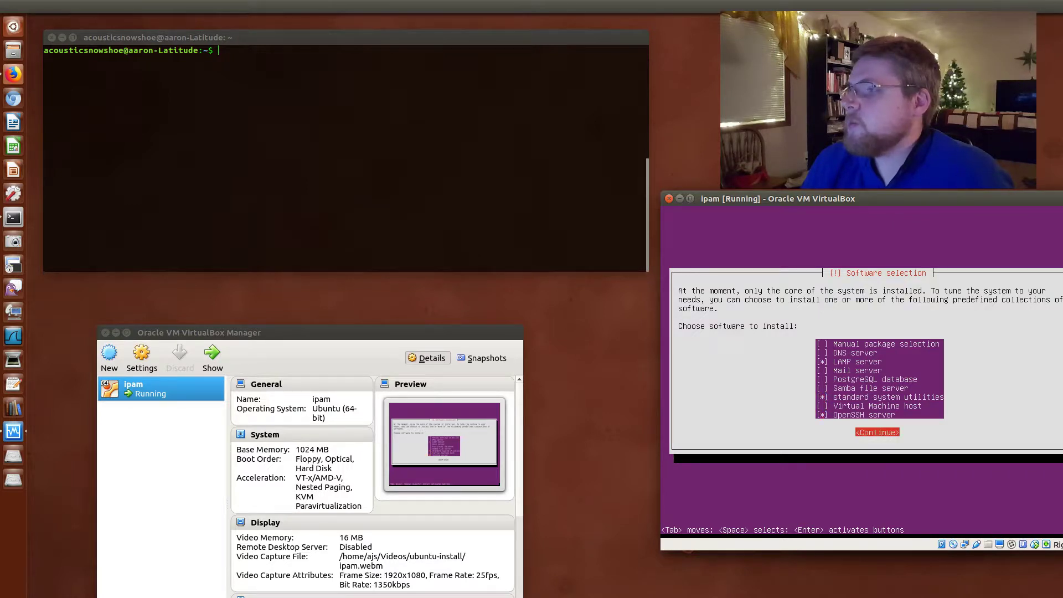
pyautogui.press('Return')
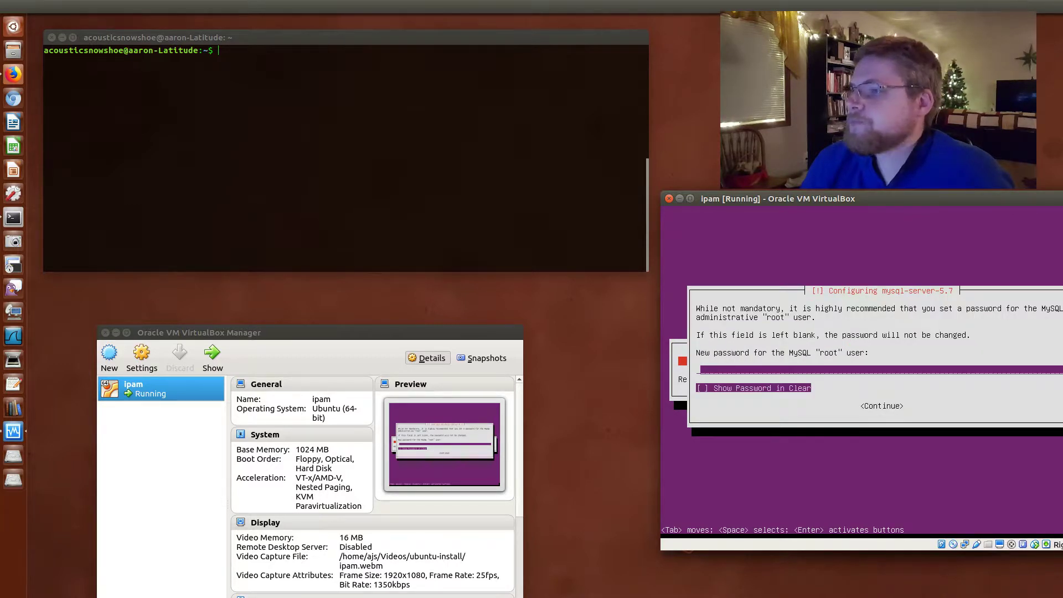
# - Enter and confirm a password for the MySQL root user
pyautogui.write('****')
pyautogui.press('Tab')
pyautogui.press('Return')
pyautogui.write('****')
pyautogui.press('Tab')
pyautogui.press('Tab')
pyautogui.press('Return')
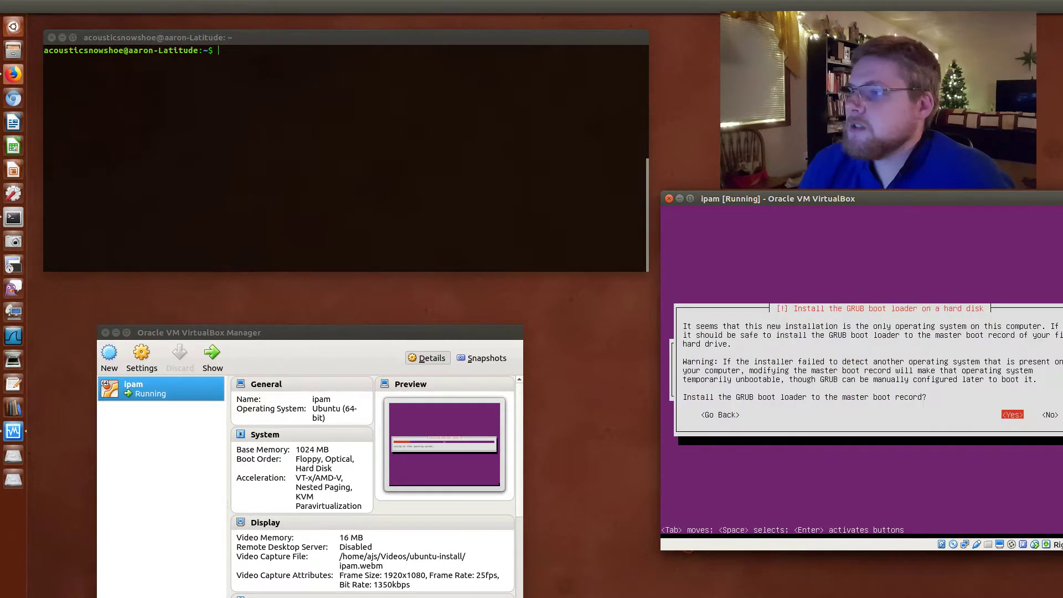
# - Install the GRUB boot loader to the master boot record and finish the installation by rebooting into the new system
pyautogui.press('Return')
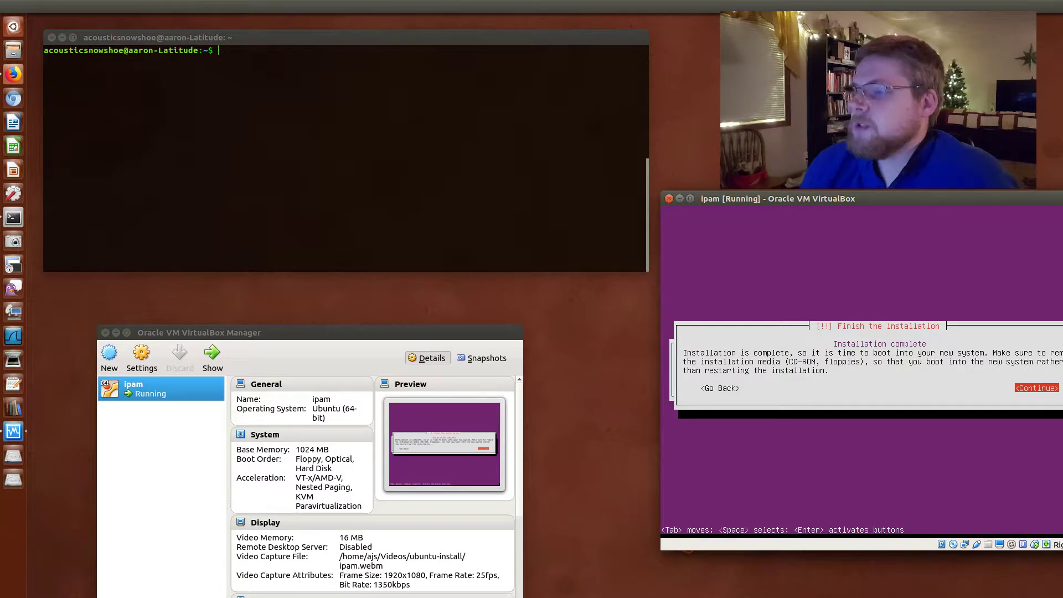
pyautogui.press('Return')
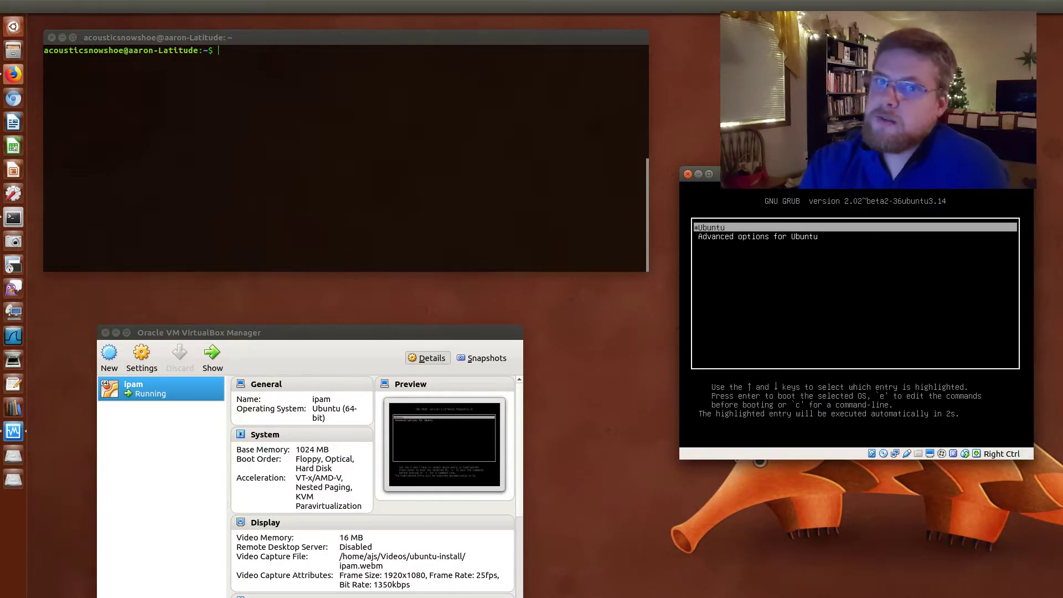
# - Remove the ubuntu-16.04.3-server ISO from the ipam machine's IDE optical drive in its storage settings and save them
pyautogui.click(145, 359)
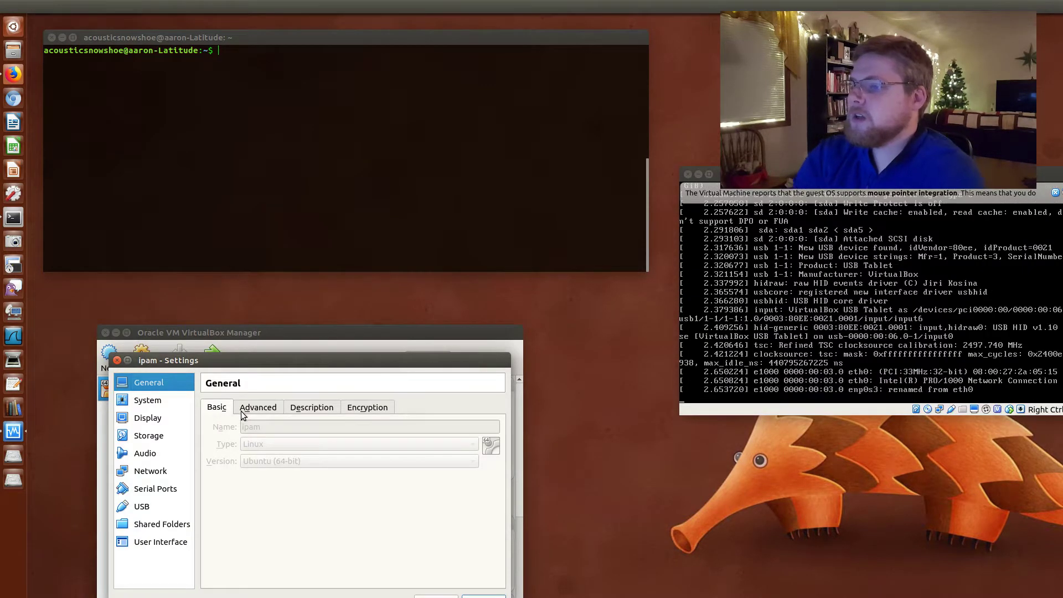
pyautogui.click(175, 436)
pyautogui.click(266, 432)
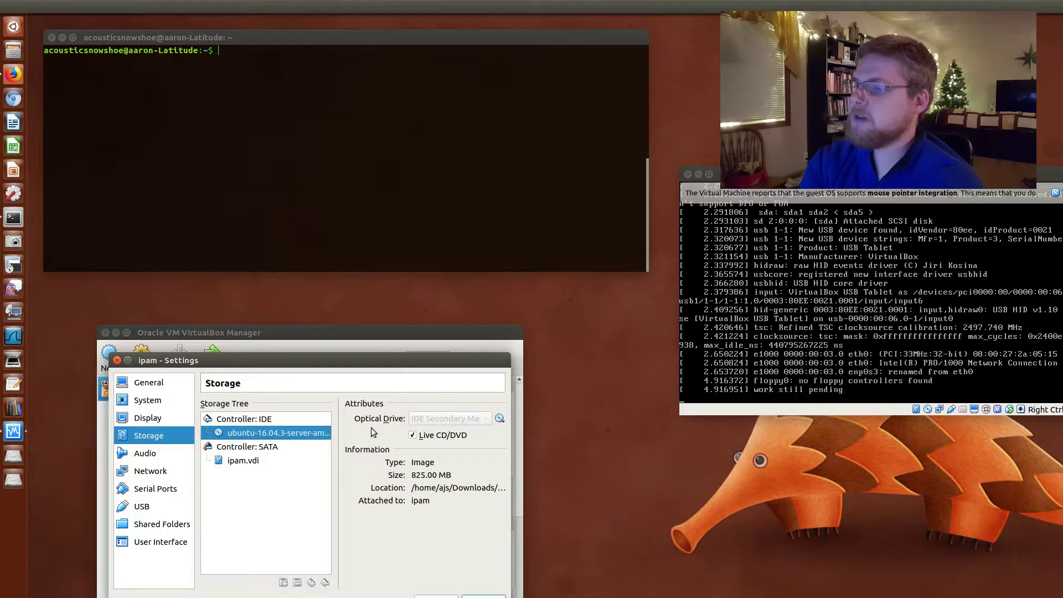
pyautogui.click(499, 419)
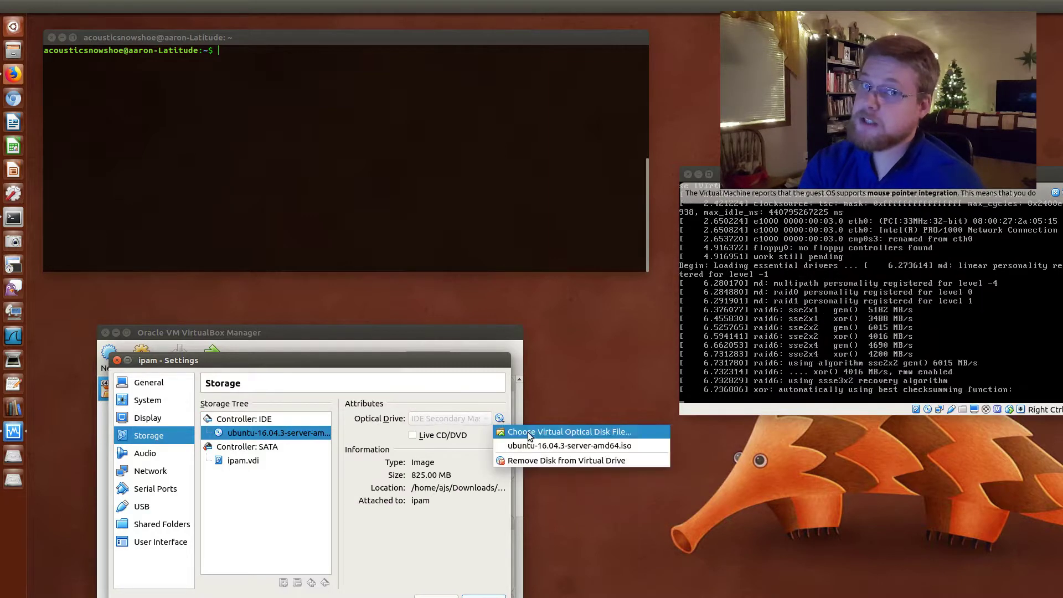
pyautogui.click(584, 459)
pyautogui.click(483, 596)
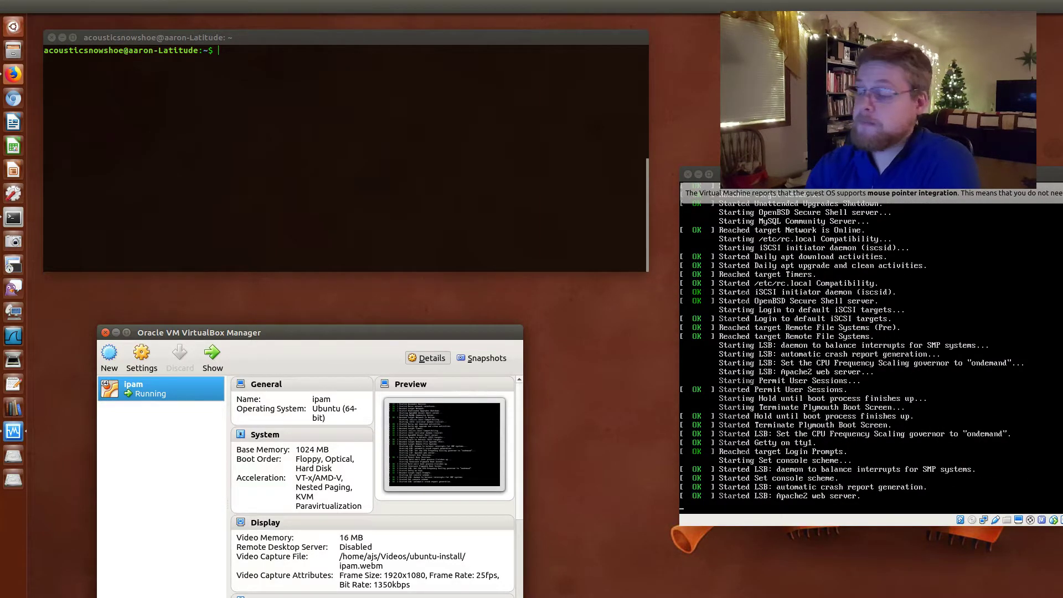
# - Log in at the ipam virtual machine's console with the account username and password
pyautogui.hotkey('alt', 'Tab')
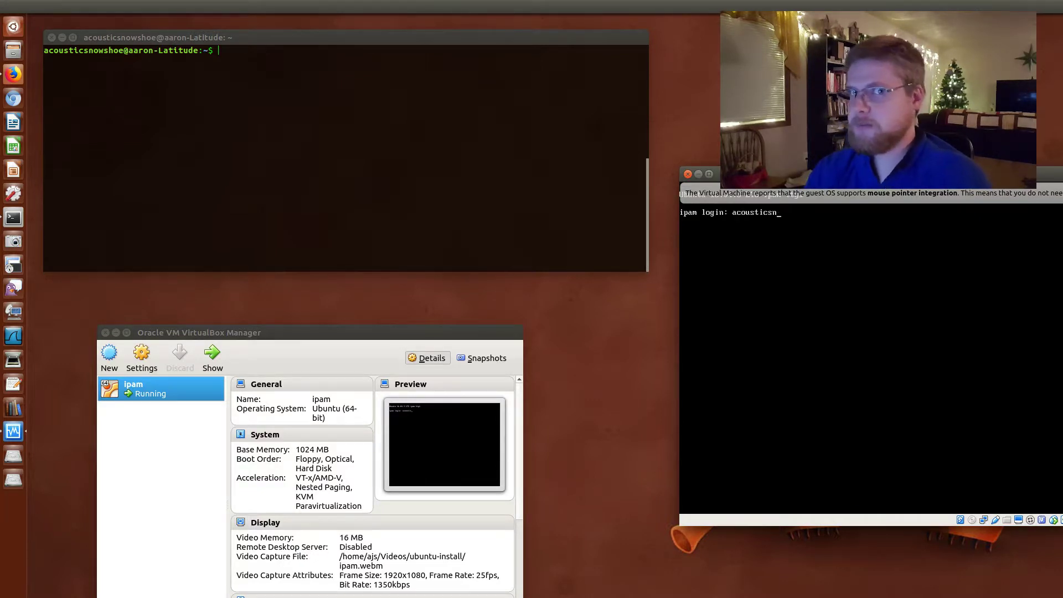
pyautogui.write('shoe')
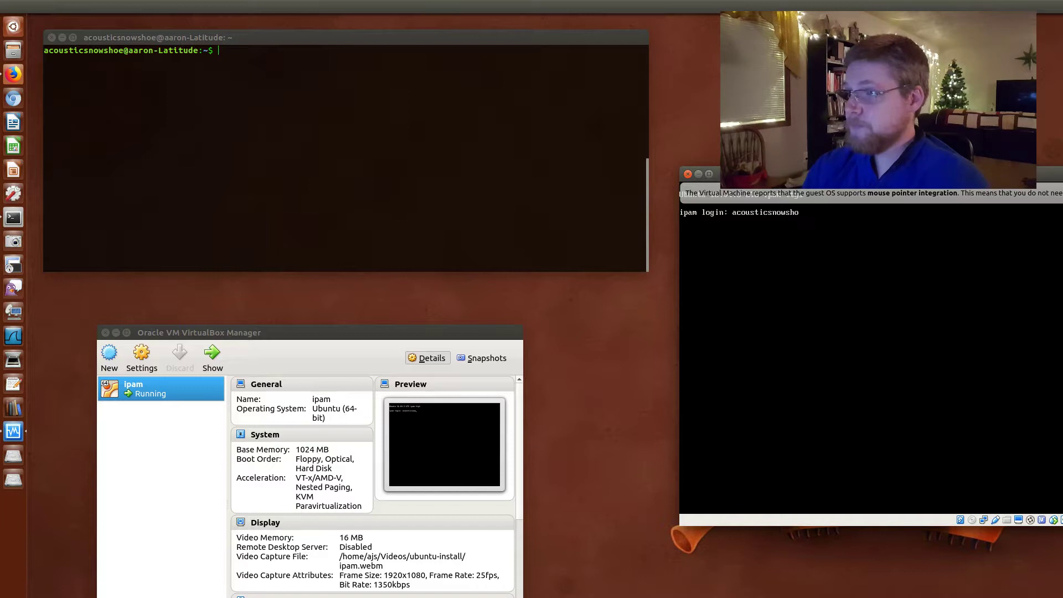
pyautogui.press('Return')
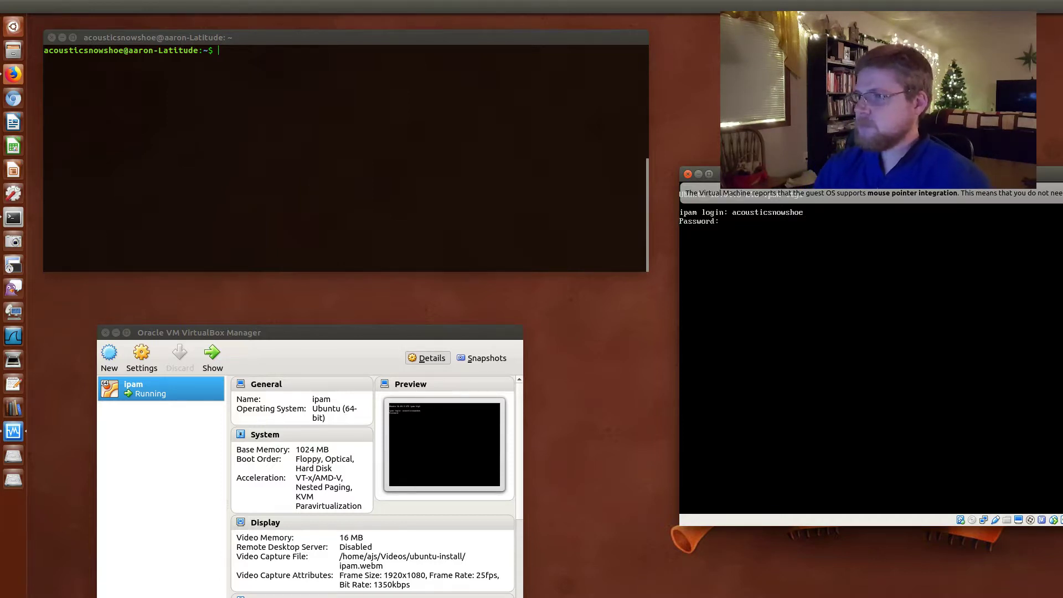
pyautogui.press('Return')
# - Run ifconfig on the ipam console to look up the server's network interface addresses
pyautogui.write('ifcon')
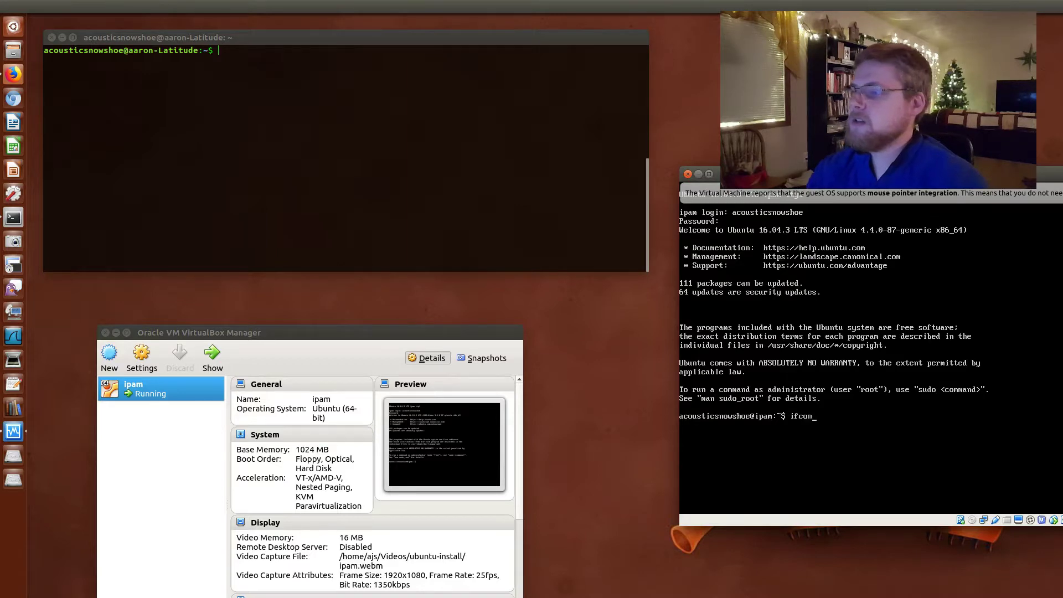
pyautogui.write('fig')
pyautogui.press('Return')
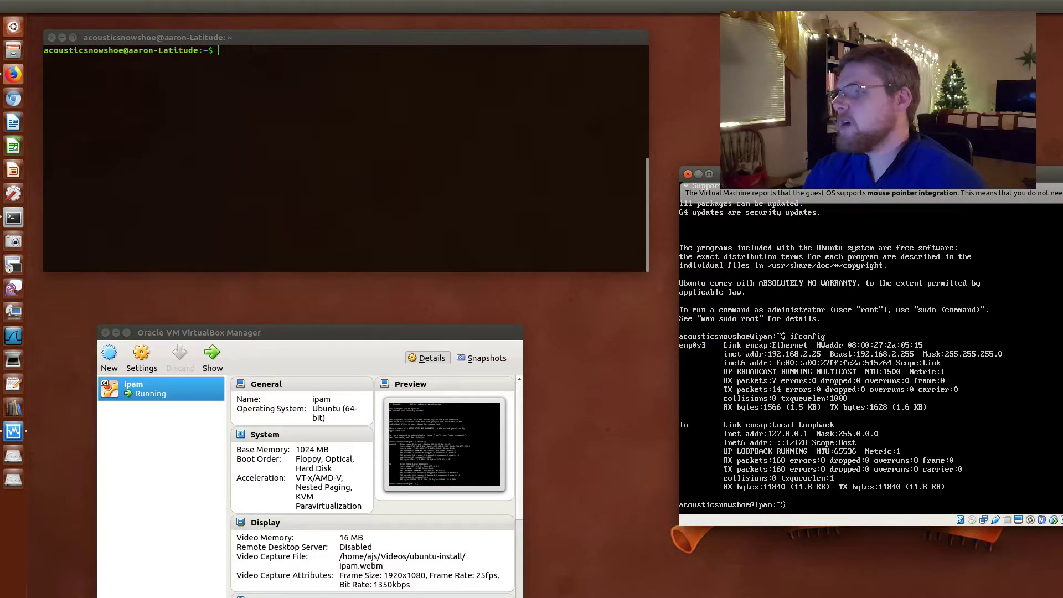
pyautogui.press('Return')
pyautogui.press('Return')
pyautogui.press('Return')
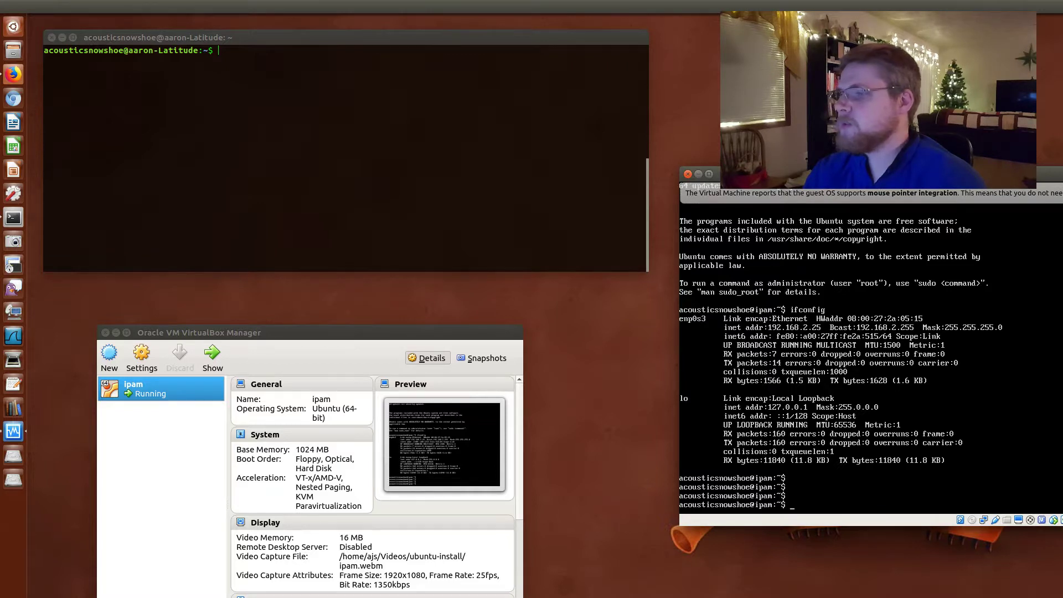
# - Ping google.com from the server to test internet connectivity, and stop the ping
pyautogui.write('ping google.com')
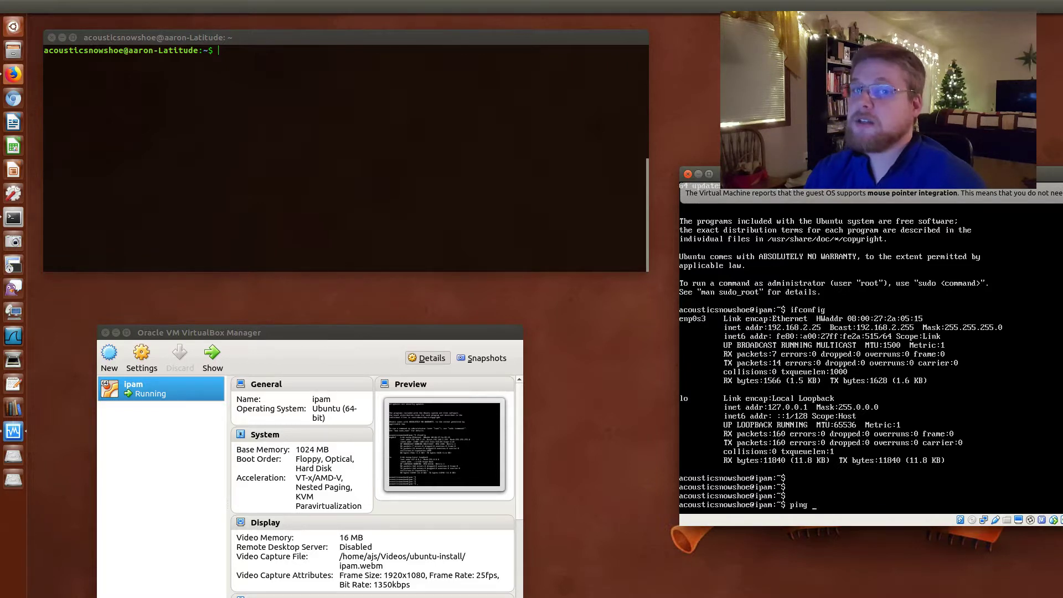
pyautogui.press('Return')
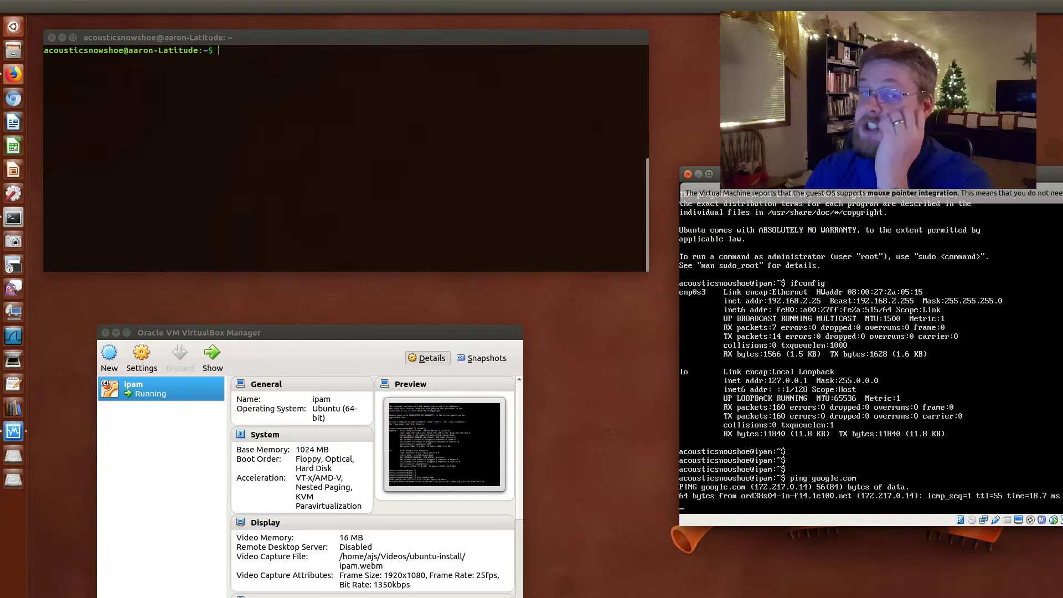
pyautogui.hotkey('ctrl', 'c')
pyautogui.press('Return')
pyautogui.press('Return')
pyautogui.press('Return')
# - Refresh the server's package lists with sudo apt update, entering the sudo password
pyautogui.write('sudo apt update')
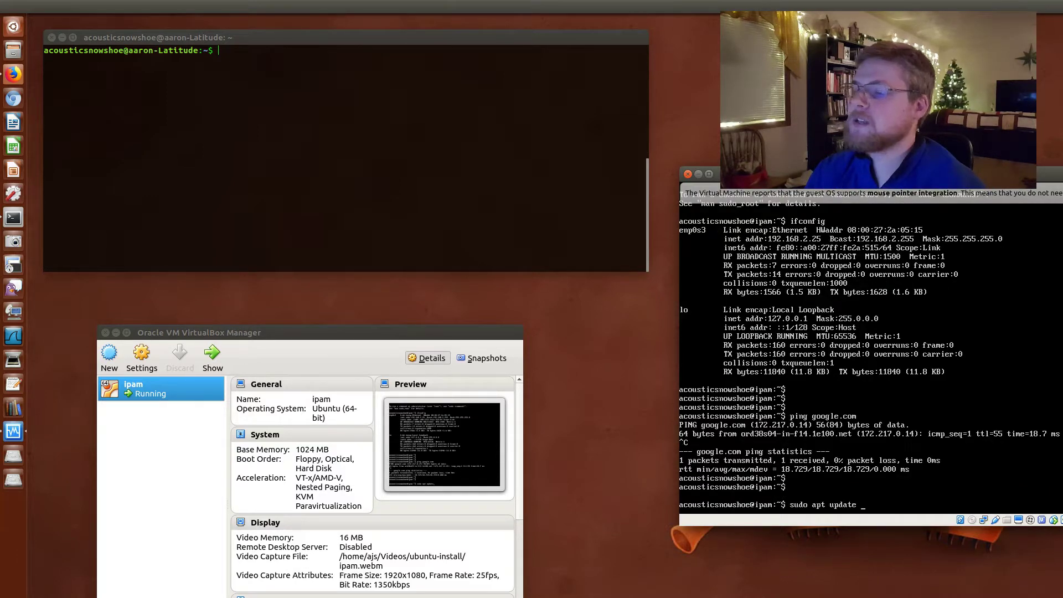
pyautogui.press('Return')
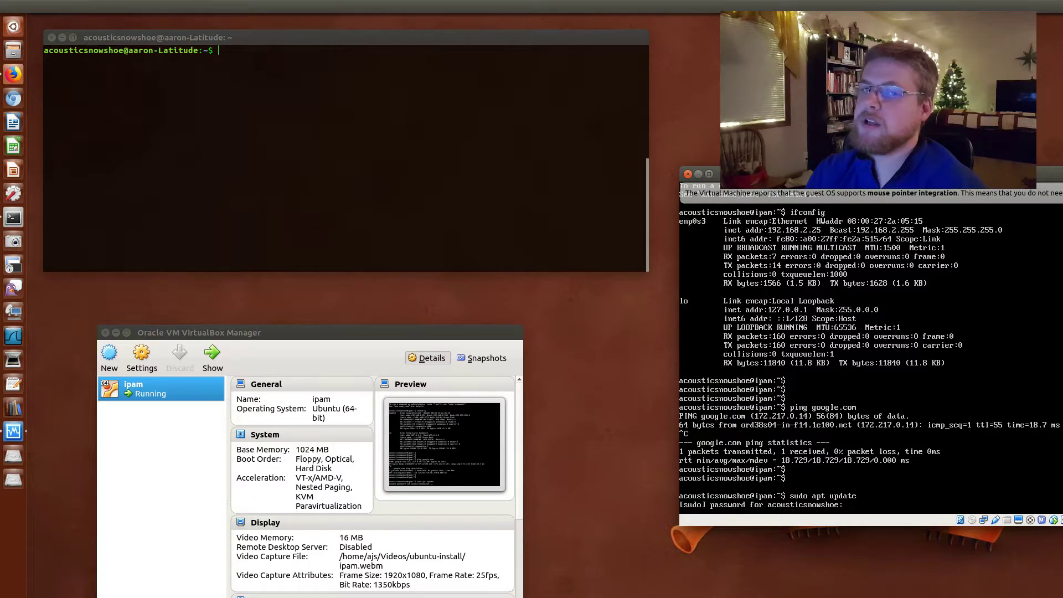
pyautogui.press('Return')
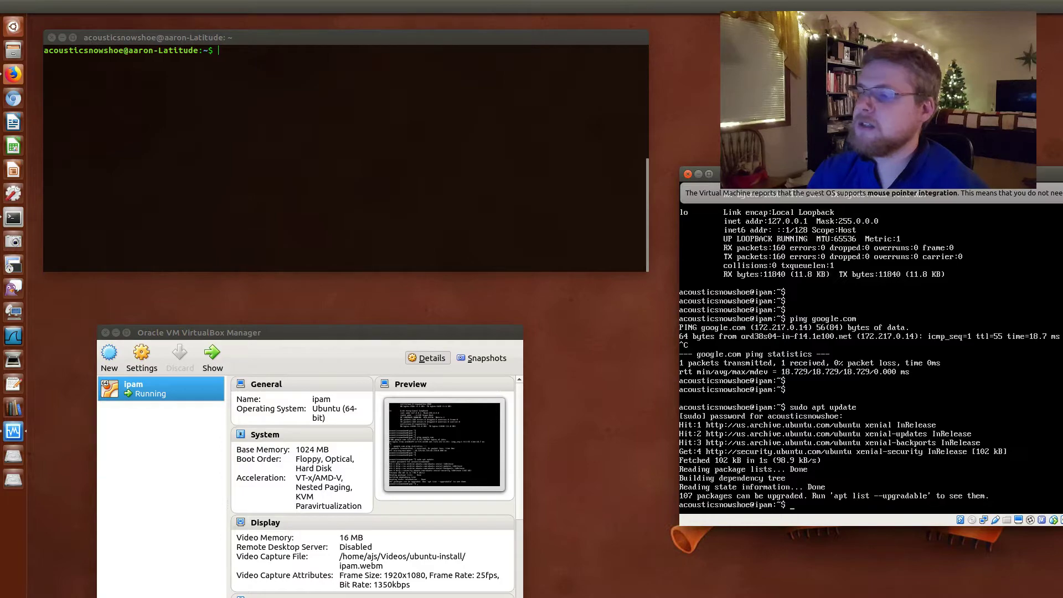
# - Upgrade the installed packages with sudo apt upgrade, answering y to continue
pyautogui.write('sudo apt upgrade')
pyautogui.press('Return')
pyautogui.write('y')
pyautogui.press('Return')
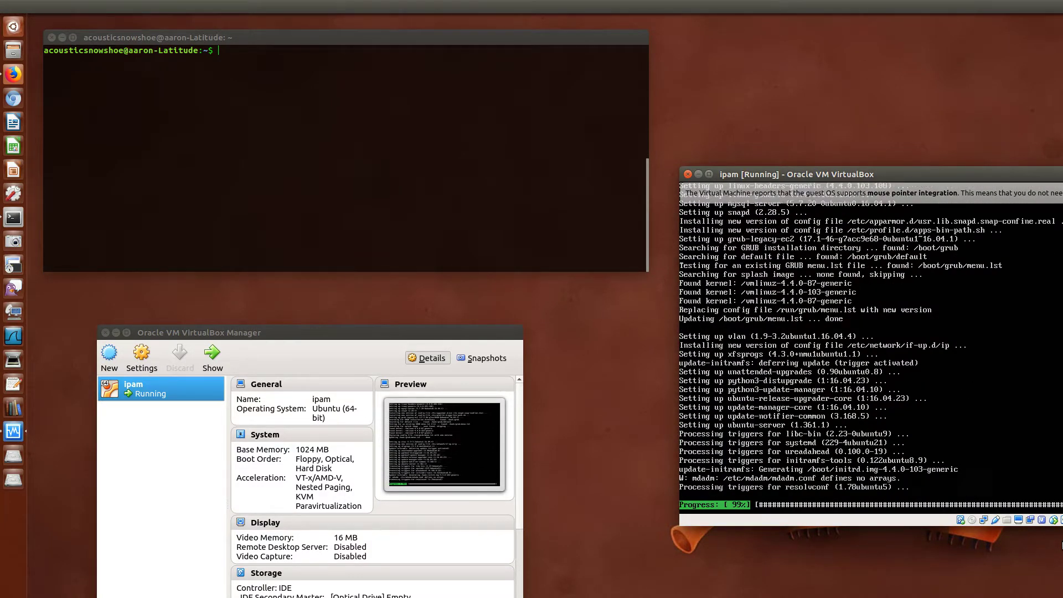
# - Connect from the host terminal to 192.168.2.25 over SSH, accepting the host key with yes and entering the account password
pyautogui.hotkey('alt', 'Tab')
pyautogui.write('ssh 192.16')
pyautogui.press('BackSpace')
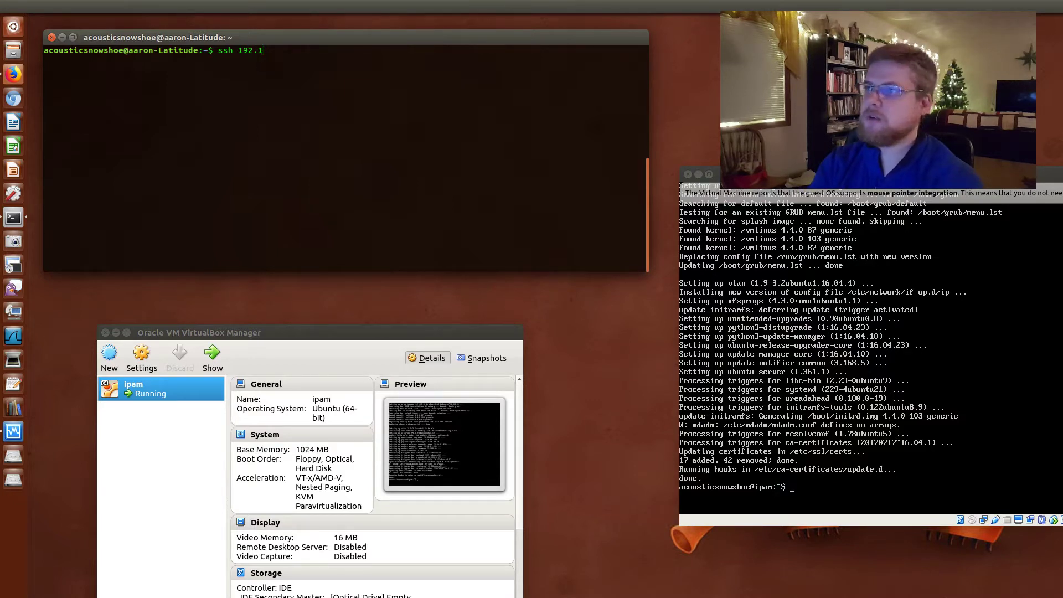
pyautogui.write('68.2.')
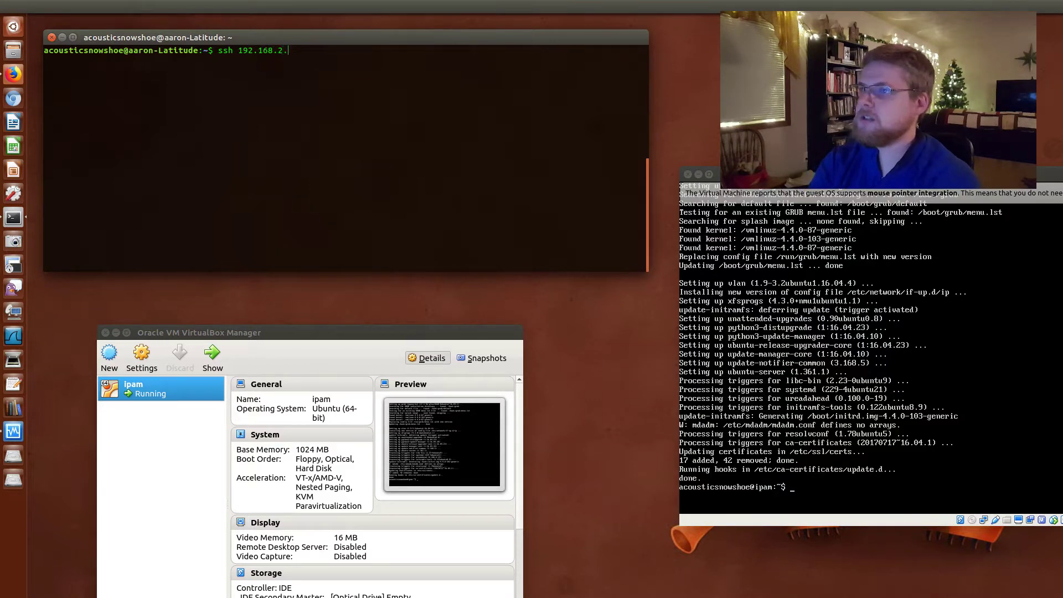
pyautogui.write('25')
pyautogui.press('Return')
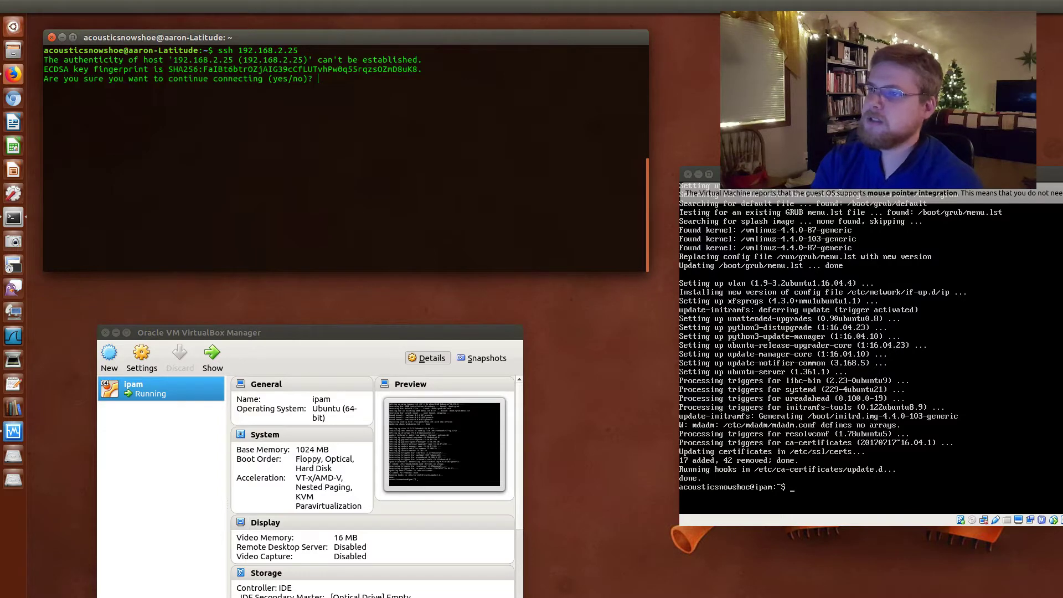
pyautogui.write('yes')
pyautogui.press('Return')
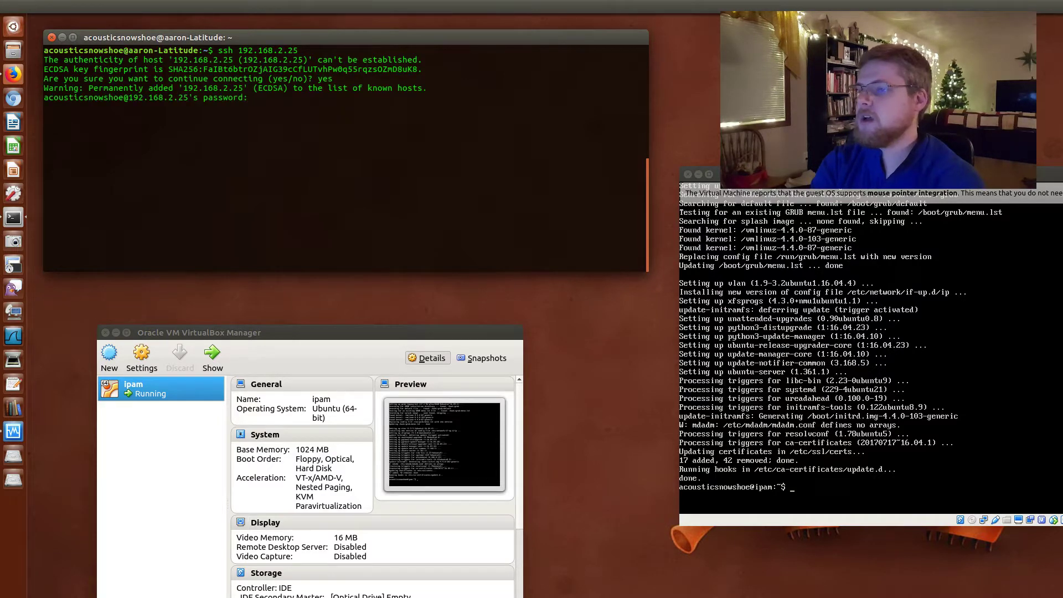
pyautogui.press('Return')
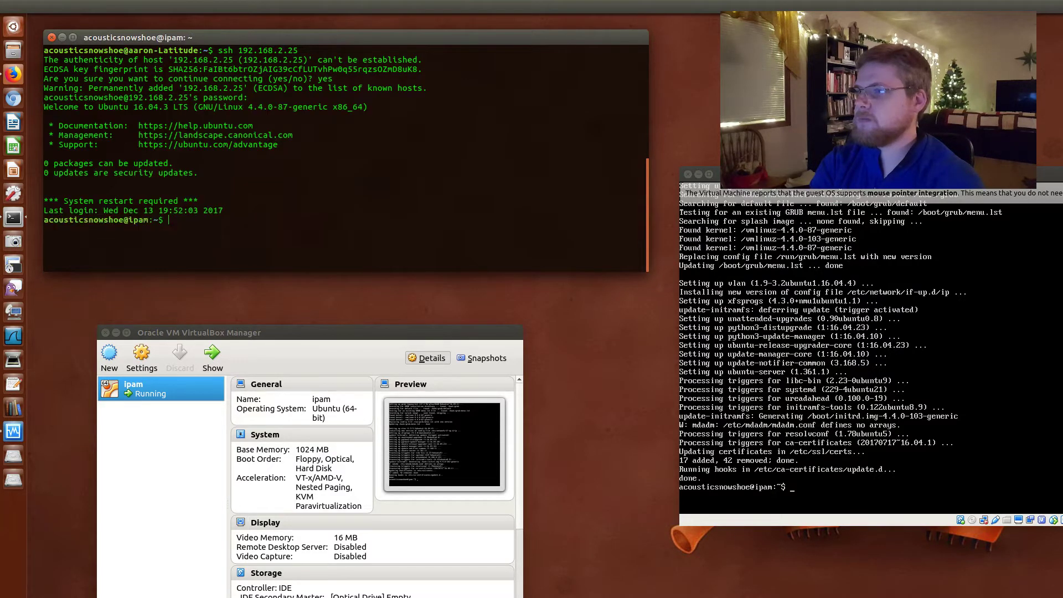
pyautogui.press('Return')
pyautogui.press('Return')
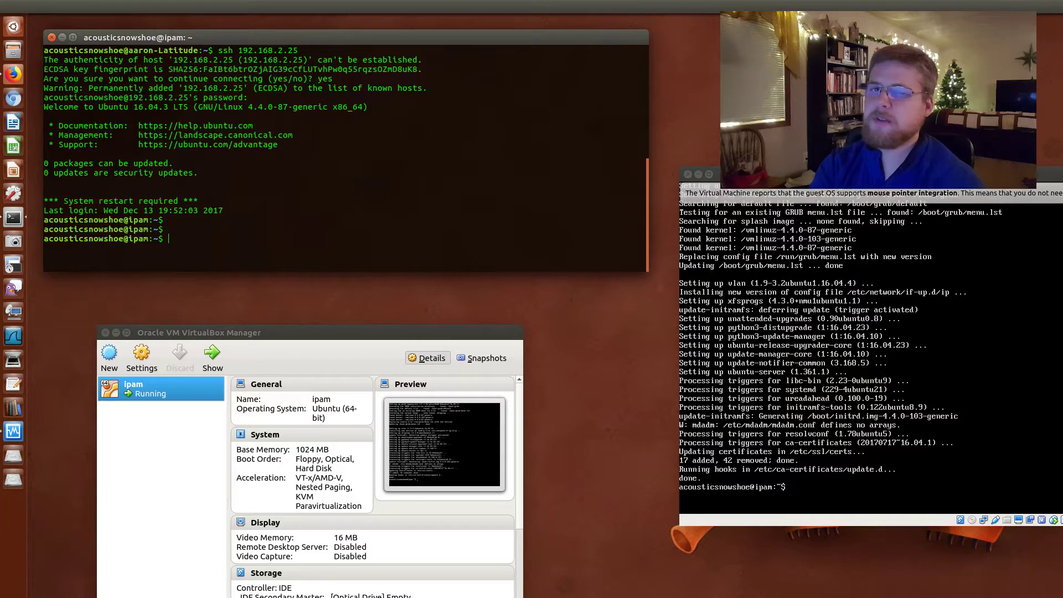
# - Move the VirtualBox windows aside and reposition and enlarge the SSH terminal window to fill most of the screen
pyautogui.click(402, 287)
pyautogui.moveTo(365, 332); pyautogui.dragTo(1062, 420)
pyautogui.moveTo(377, 45); pyautogui.dragTo(525, 52)
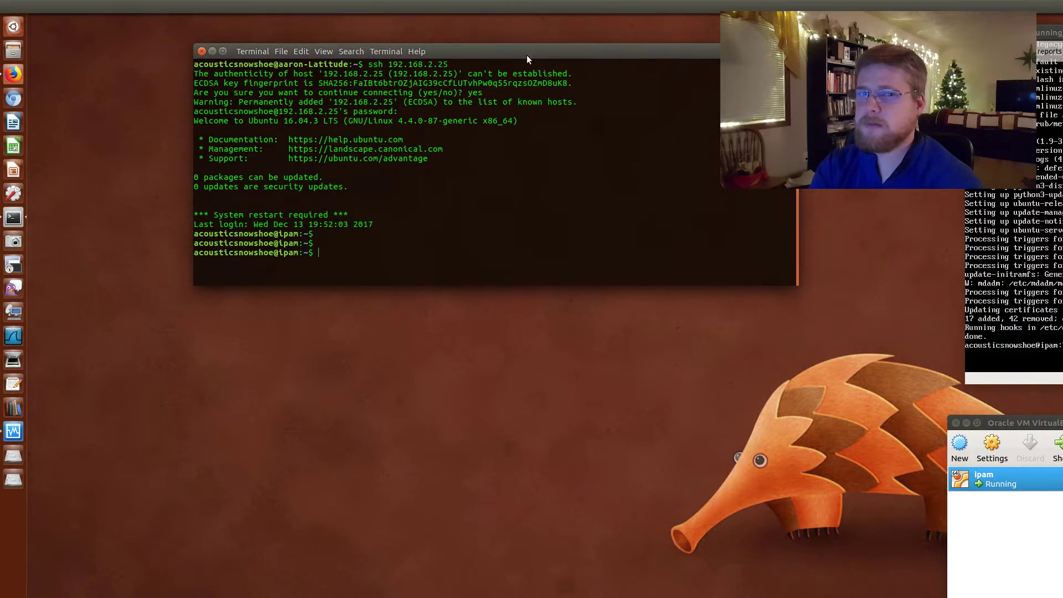
pyautogui.moveTo(796, 283); pyautogui.dragTo(932, 596)
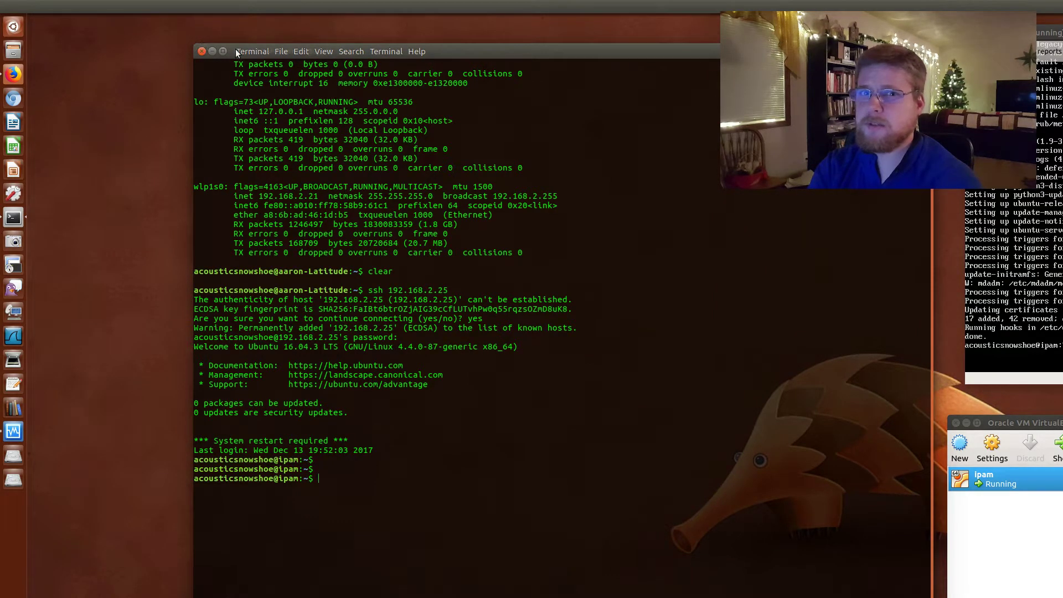
pyautogui.moveTo(503, 56); pyautogui.dragTo(346, 28)
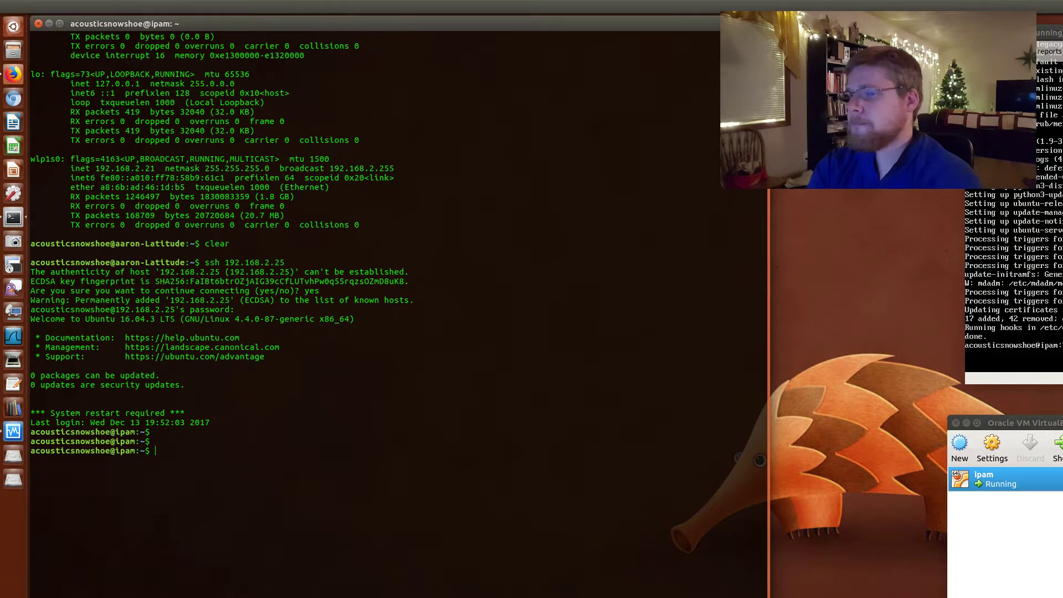
pyautogui.moveTo(768, 387); pyautogui.dragTo(933, 387)
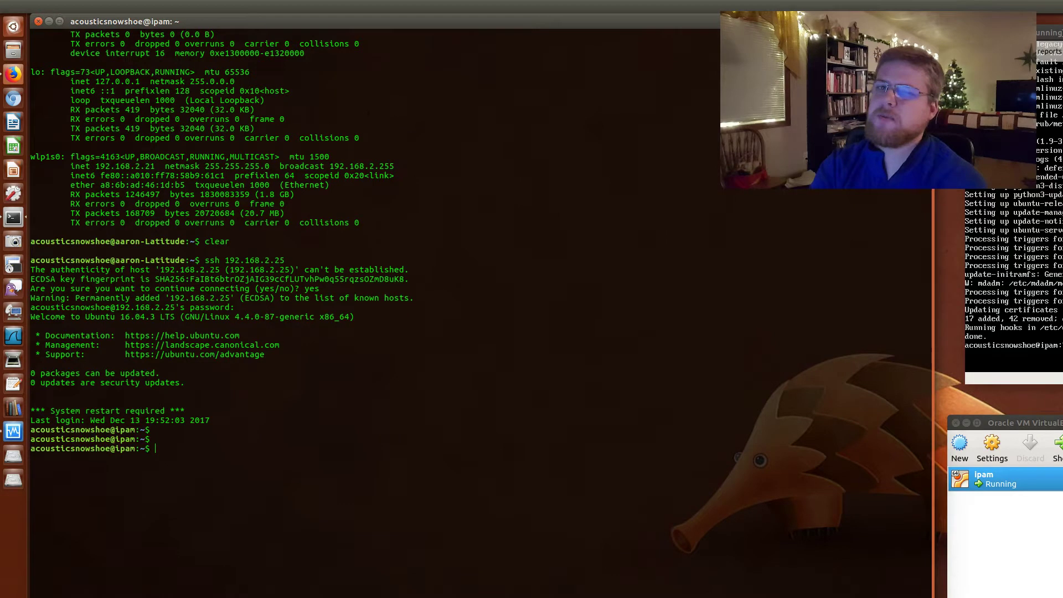
# - List the contents of the web root directory /var/www on the server
pyautogui.press('Return')
pyautogui.press('Return')
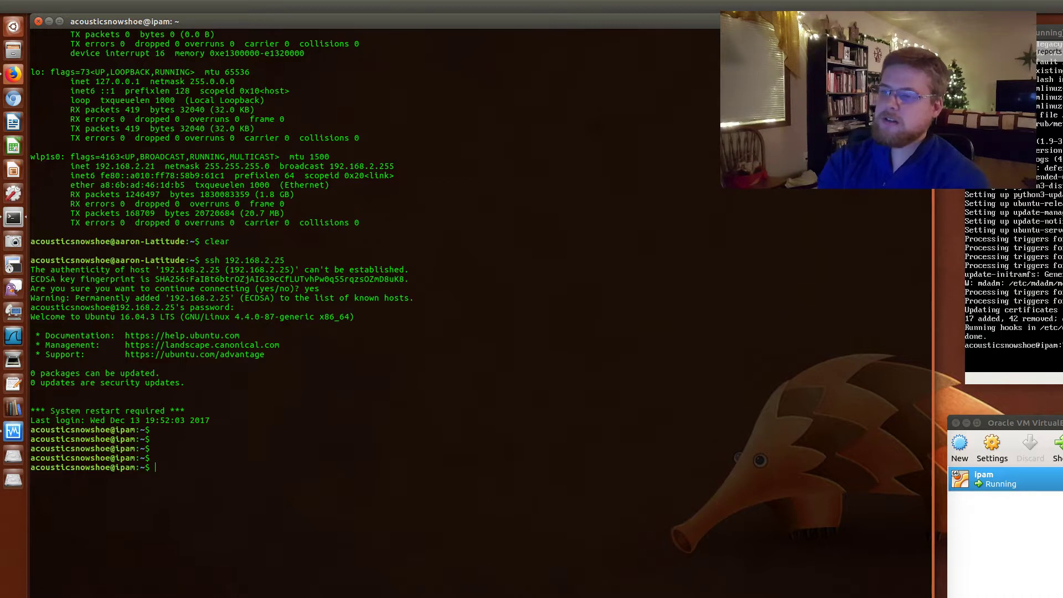
pyautogui.write('ls /')
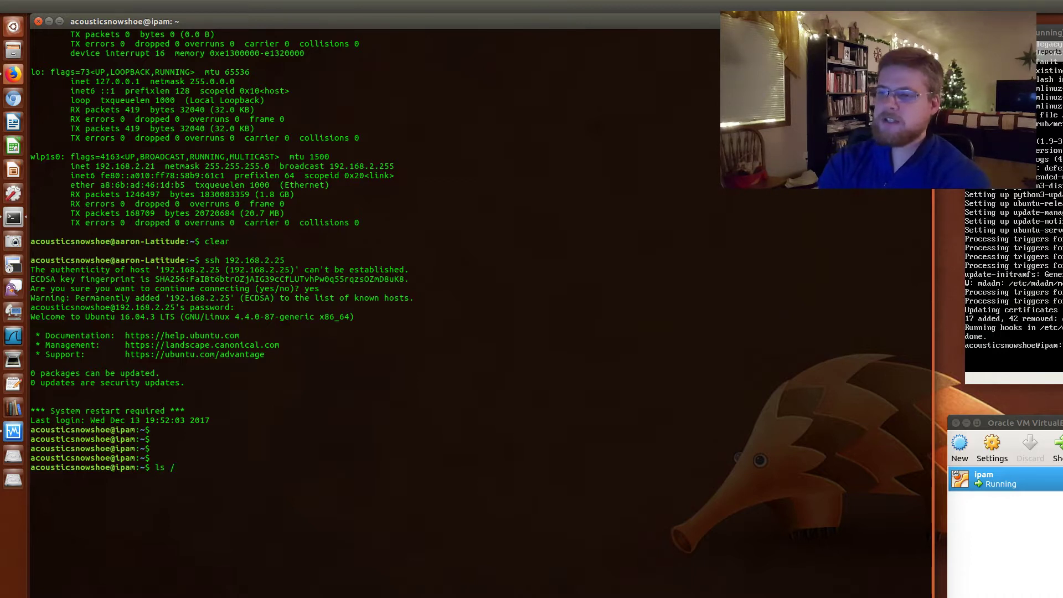
pyautogui.write('var')
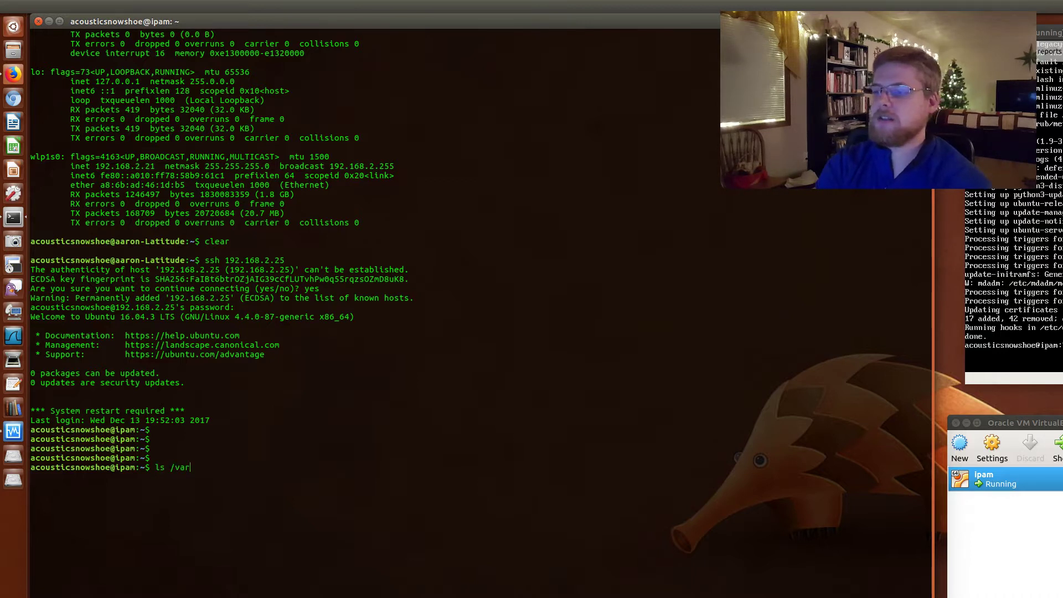
pyautogui.write('/wwww')
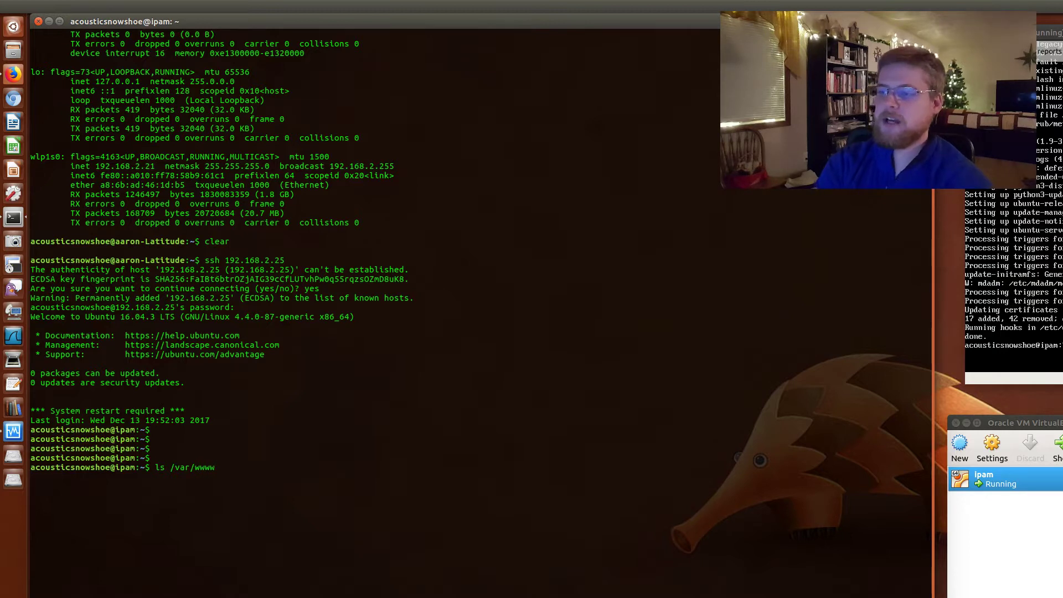
pyautogui.press('Return')
# - List the Apache configuration files in /etc/apache2/ on the server
pyautogui.write('ls /etc/apa')
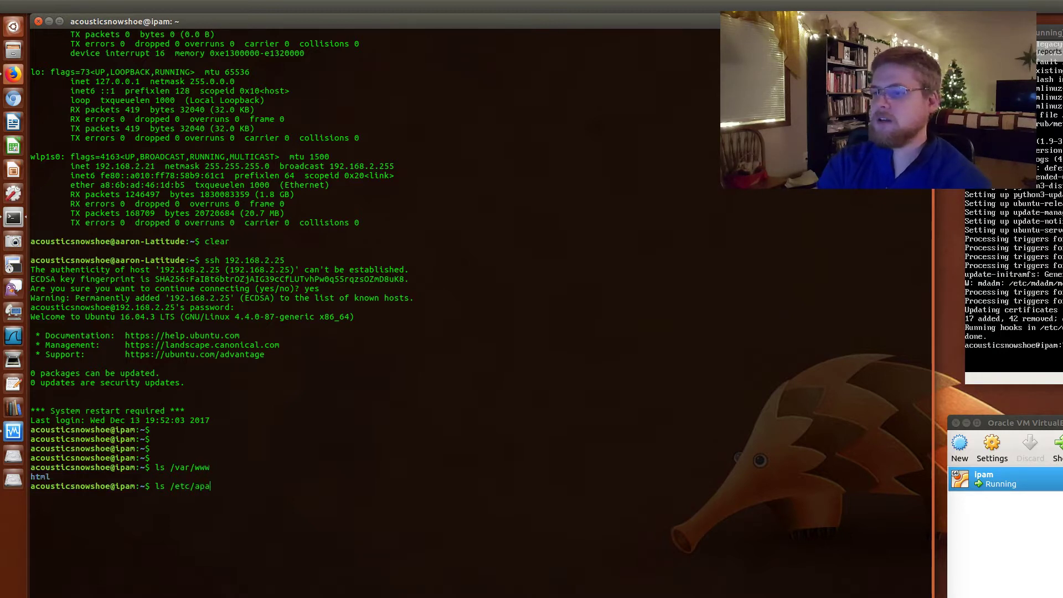
pyautogui.press('Tab')
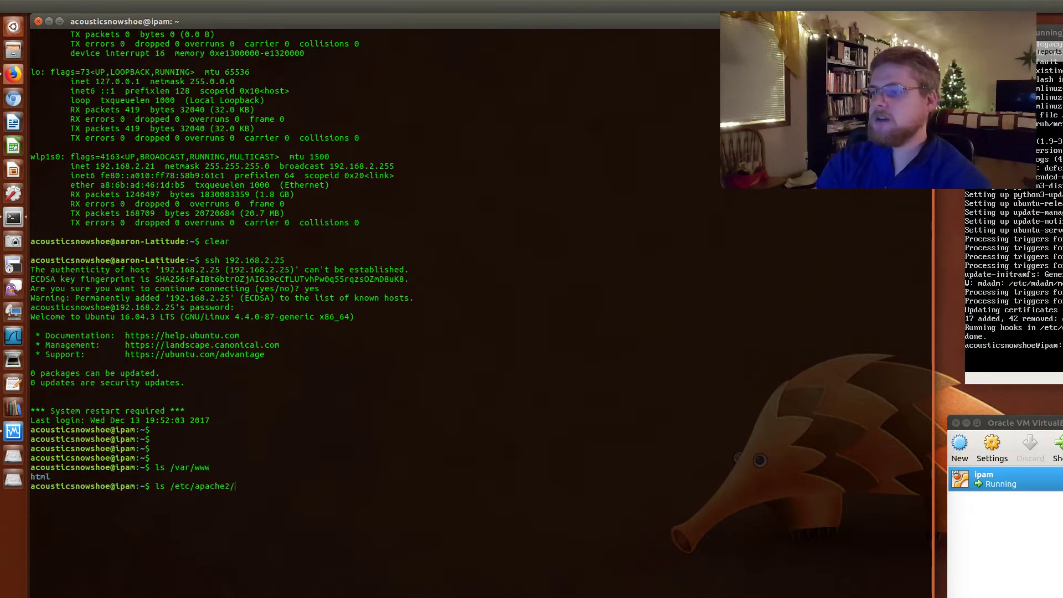
pyautogui.press('Tab')
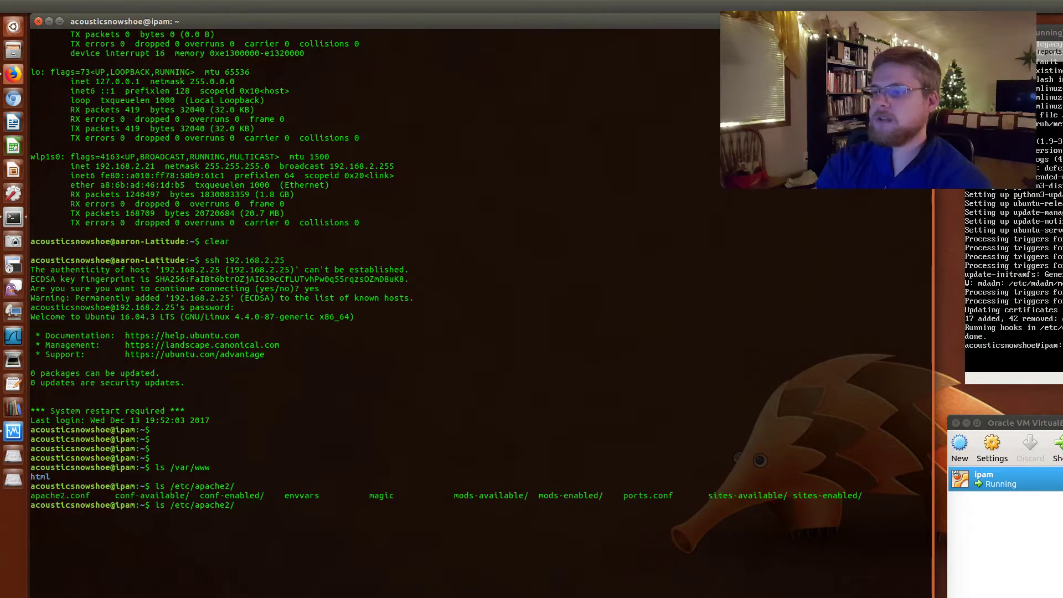
pyautogui.press('Return')
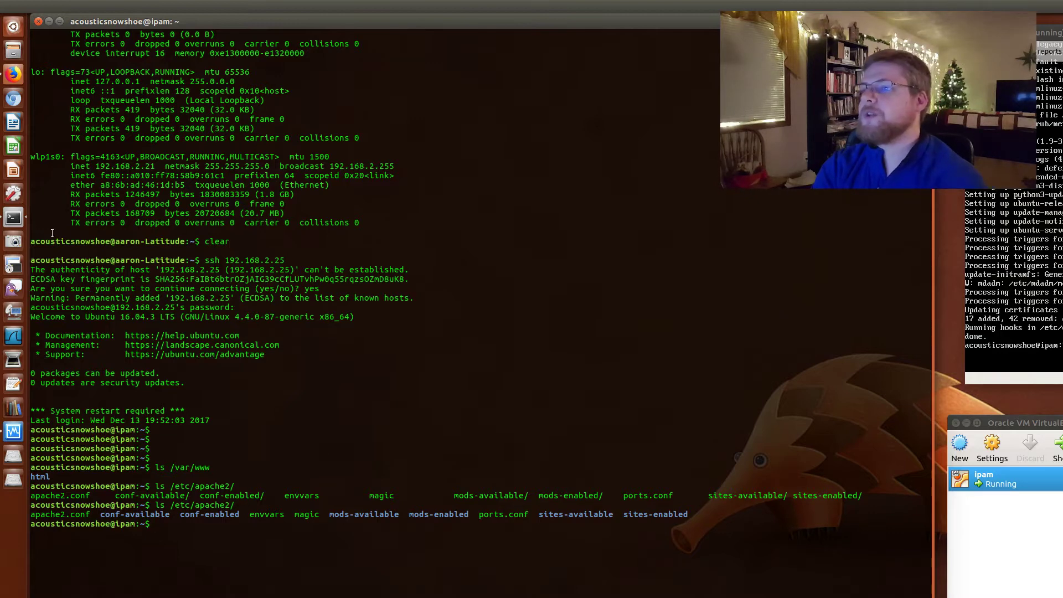
# - Switch to Firefox, load 192.168.2.25 in a new tab to check the web server, and close the tab and browser
pyautogui.hotkey('alt', 'Tab')
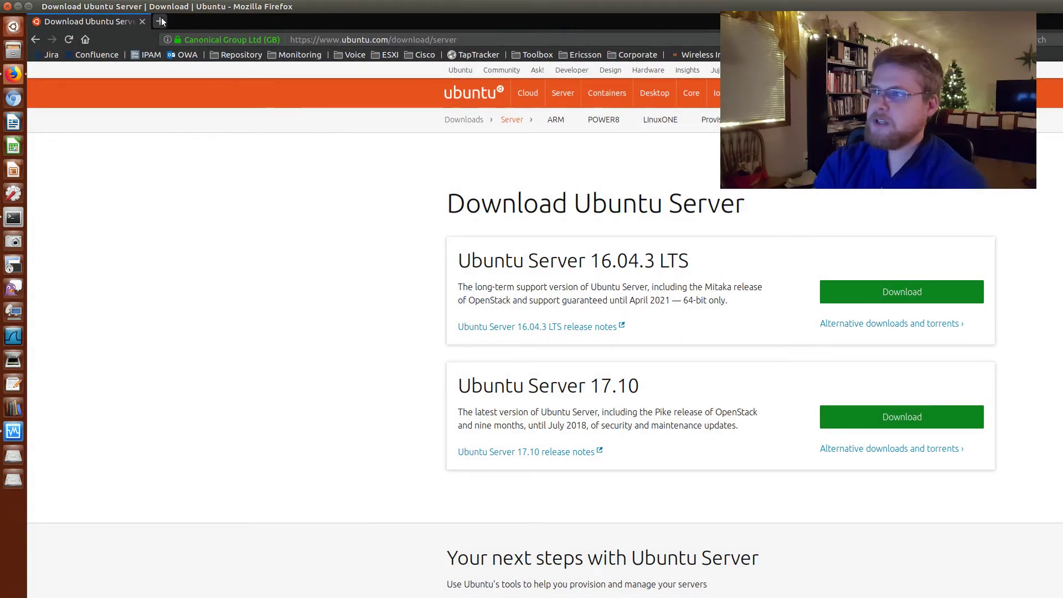
pyautogui.click(160, 21)
pyautogui.write('192.168.')
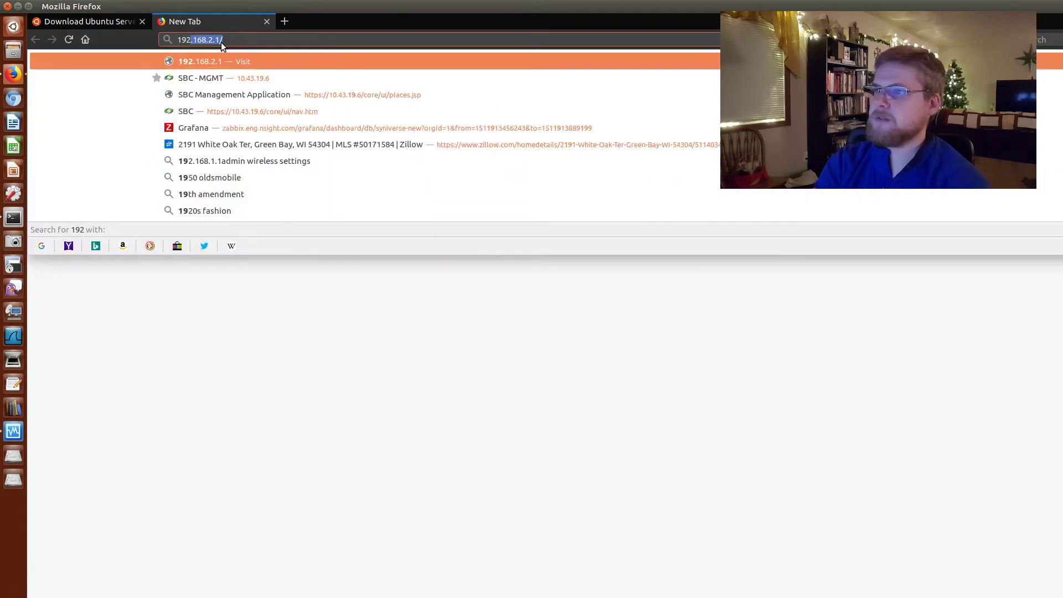
pyautogui.write('2.25')
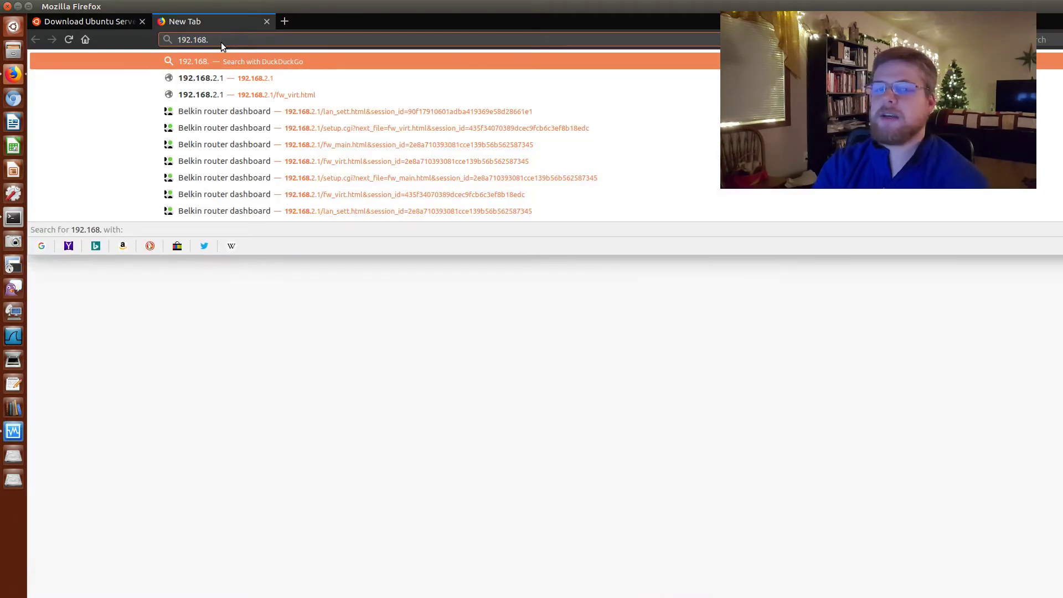
pyautogui.press('Return')
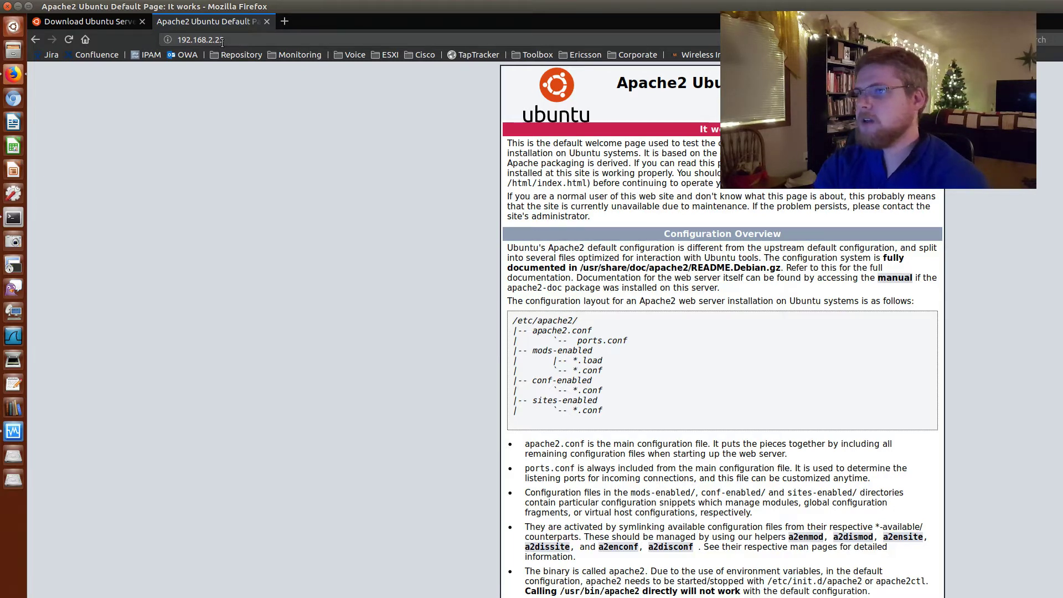
pyautogui.click(266, 21)
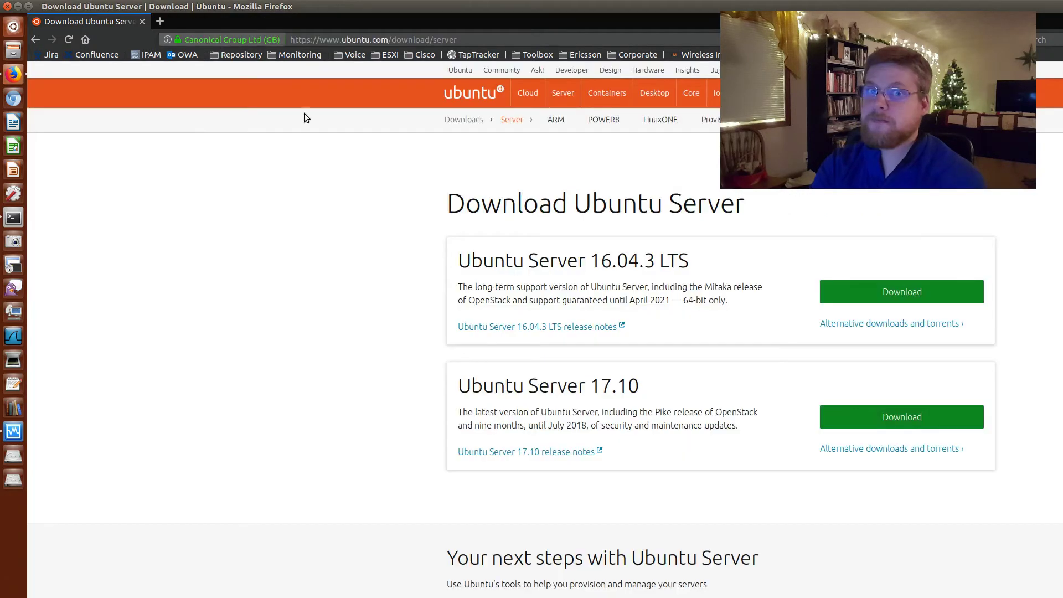
pyautogui.click(9, 7)
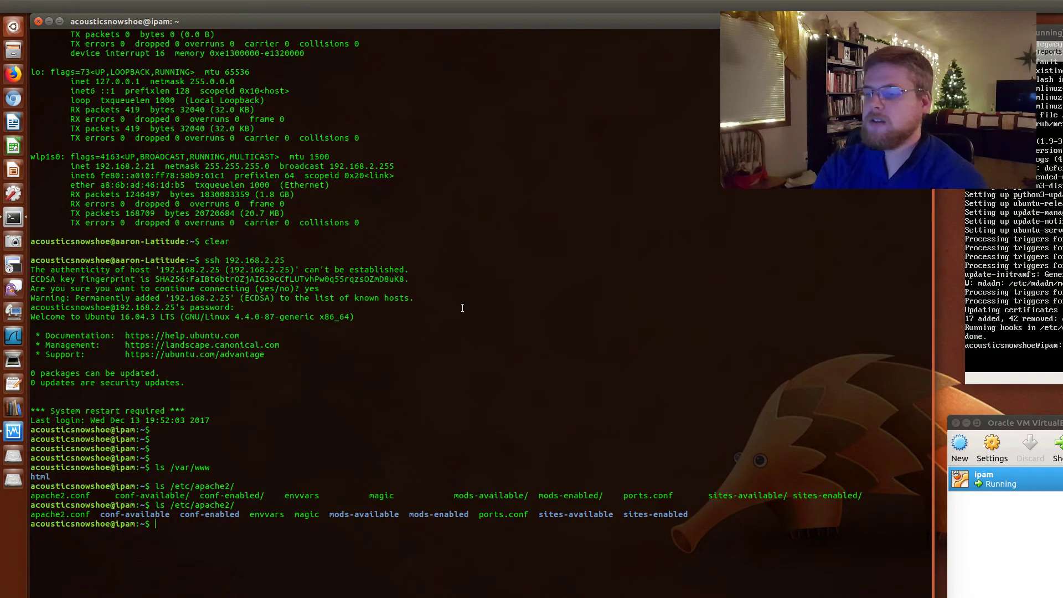